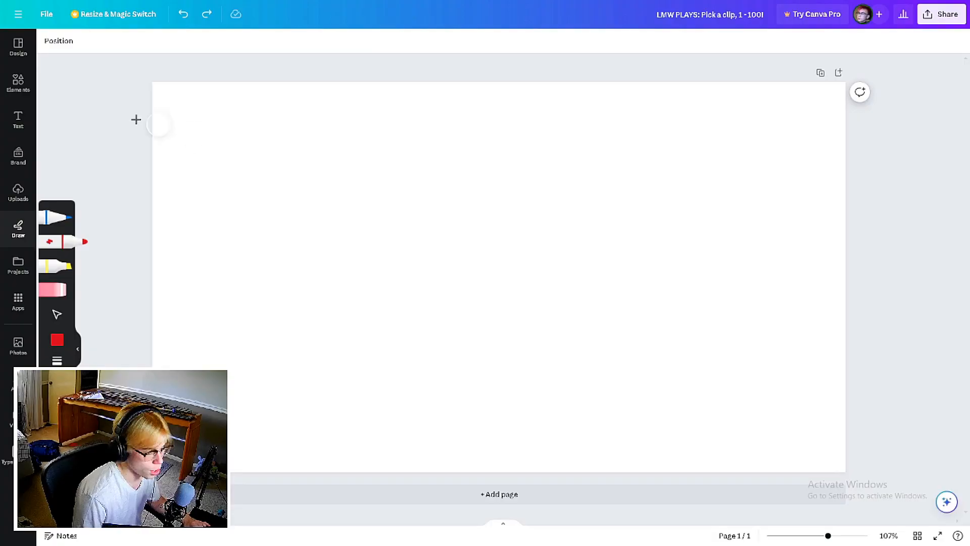
Draw a red marker border around the page edges and add thick yellow marker patches on all four sides
{"action": "mouse_move", "coordinate": [157, 88]}
{"action": "left_mouse_down"}
{"action": "mouse_move", "coordinate": [540, 75]}
{"action": "mouse_move", "coordinate": [846, 85]}
{"action": "mouse_move", "coordinate": [855, 268]}
{"action": "mouse_move", "coordinate": [840, 398]}
{"action": "mouse_move", "coordinate": [846, 459]}
{"action": "mouse_move", "coordinate": [760, 476]}
{"action": "mouse_move", "coordinate": [672, 477]}
{"action": "mouse_move", "coordinate": [299, 462]}
{"action": "mouse_move", "coordinate": [159, 365]}
{"action": "mouse_move", "coordinate": [151, 287]}
{"action": "mouse_move", "coordinate": [166, 148]}
{"action": "mouse_move", "coordinate": [160, 166]}
{"action": "mouse_move", "coordinate": [160, 98]}
{"action": "left_mouse_up"}
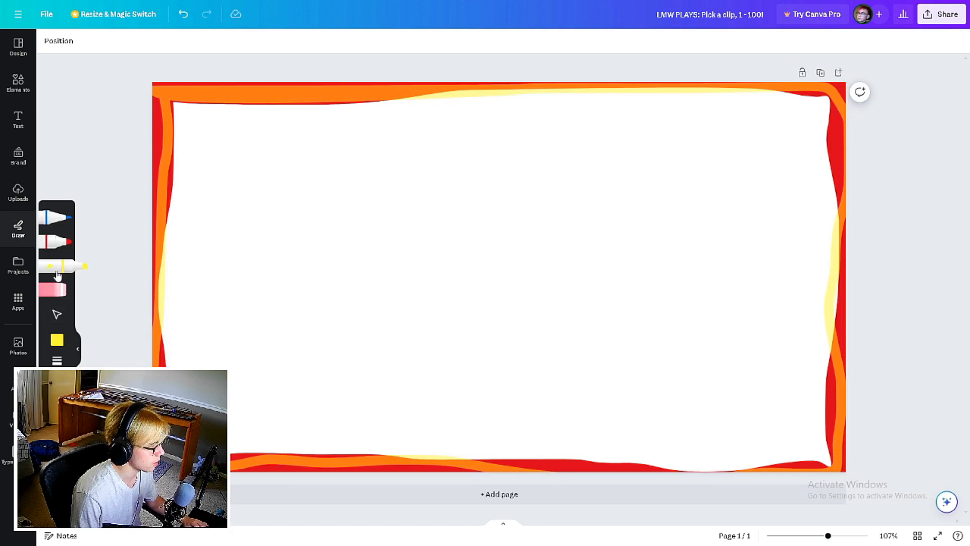
{"action": "left_click", "coordinate": [54, 242]}
{"action": "left_click", "coordinate": [57, 340]}
{"action": "left_click", "coordinate": [156, 347]}
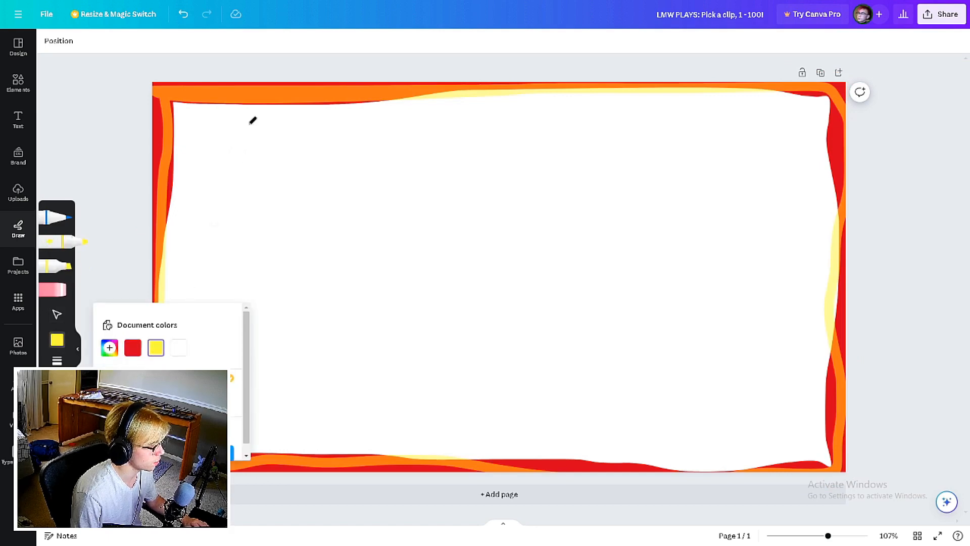
{"action": "left_click_drag", "start_coordinate": [240, 91], "coordinate": [265, 101]}
{"action": "left_click_drag", "start_coordinate": [614, 86], "coordinate": [627, 102]}
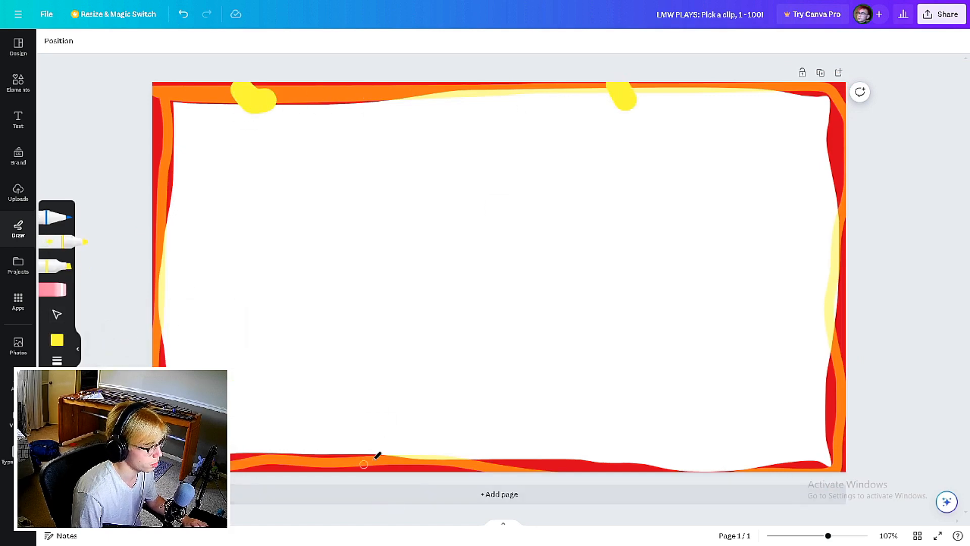
{"action": "left_click_drag", "start_coordinate": [480, 463], "coordinate": [574, 461]}
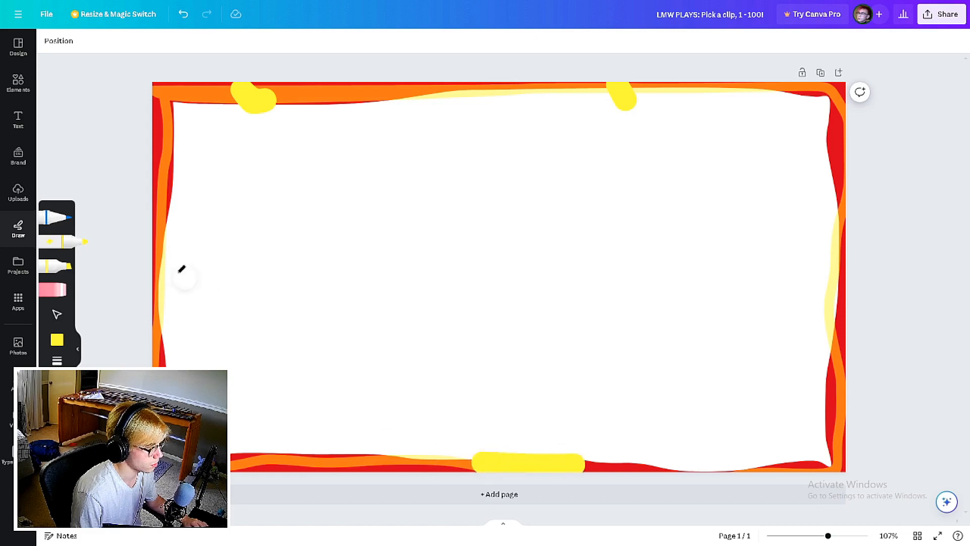
{"action": "left_click_drag", "start_coordinate": [160, 245], "coordinate": [161, 316]}
{"action": "left_click_drag", "start_coordinate": [838, 257], "coordinate": [836, 328]}
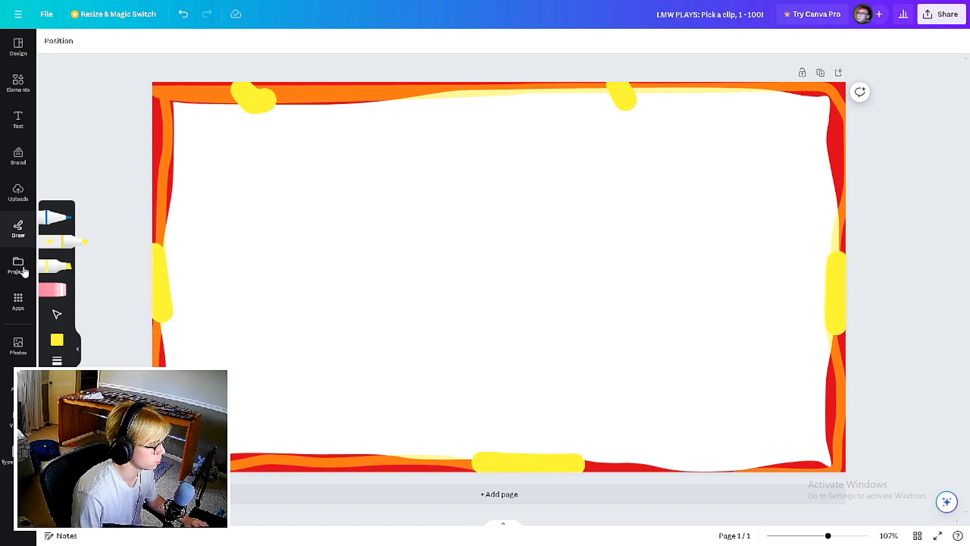
Paint thick red marker patches over the corners of the border
{"action": "left_click", "coordinate": [57, 340]}
{"action": "left_click", "coordinate": [133, 348]}
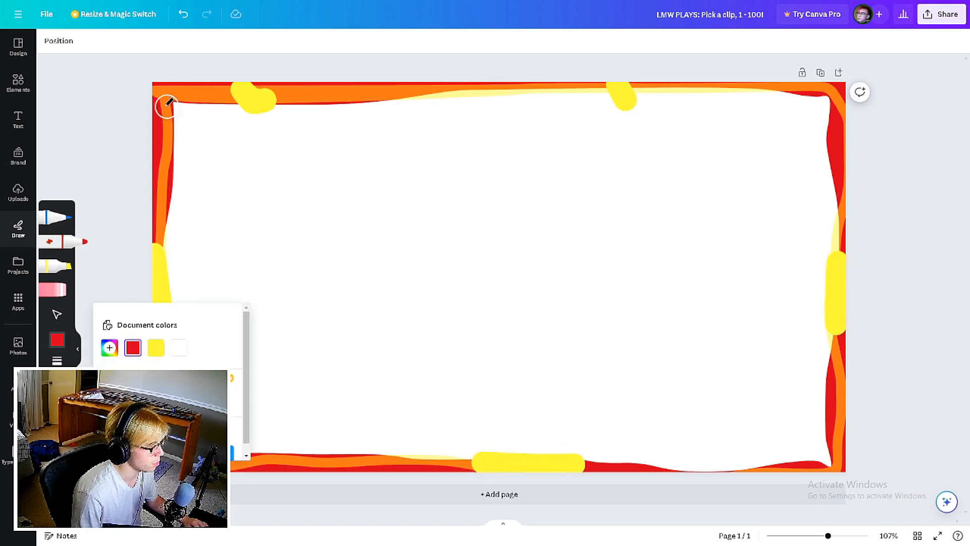
{"action": "left_click_drag", "start_coordinate": [169, 104], "coordinate": [208, 97]}
{"action": "mouse_move", "coordinate": [846, 82]}
{"action": "left_mouse_down"}
{"action": "mouse_move", "coordinate": [822, 92]}
{"action": "mouse_move", "coordinate": [848, 193]}
{"action": "left_mouse_up"}
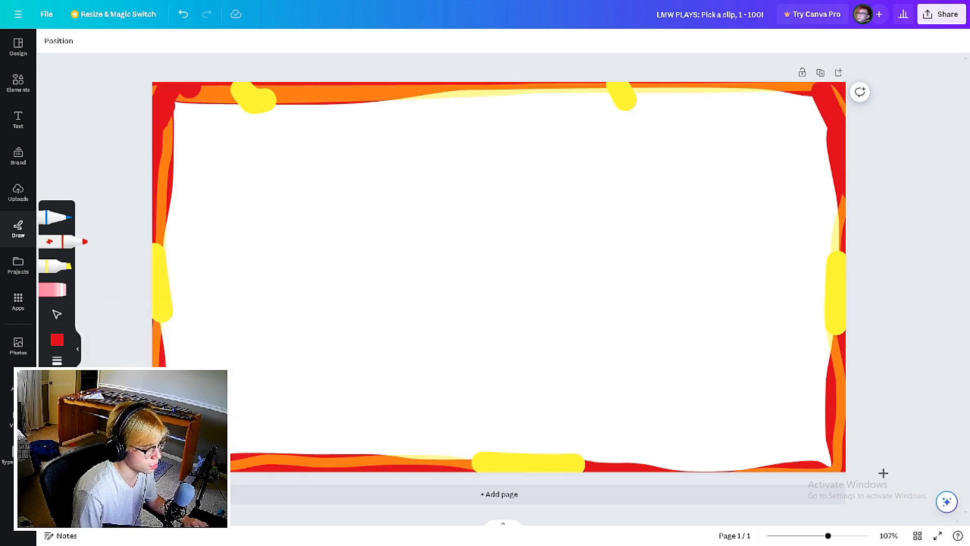
{"action": "left_click_drag", "start_coordinate": [843, 427], "coordinate": [821, 467]}
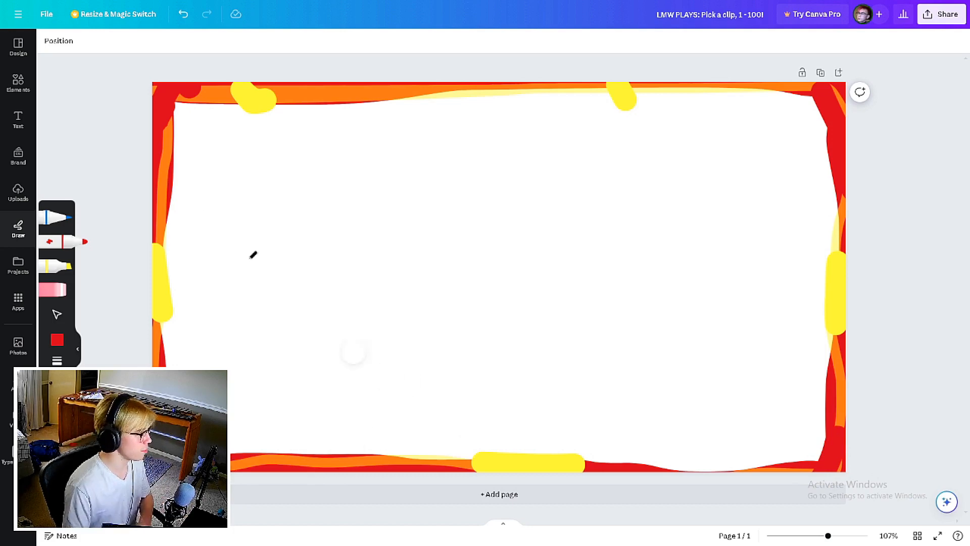
Set the marker's line weight to 1 and its colour to black
{"action": "left_click", "coordinate": [55, 218]}
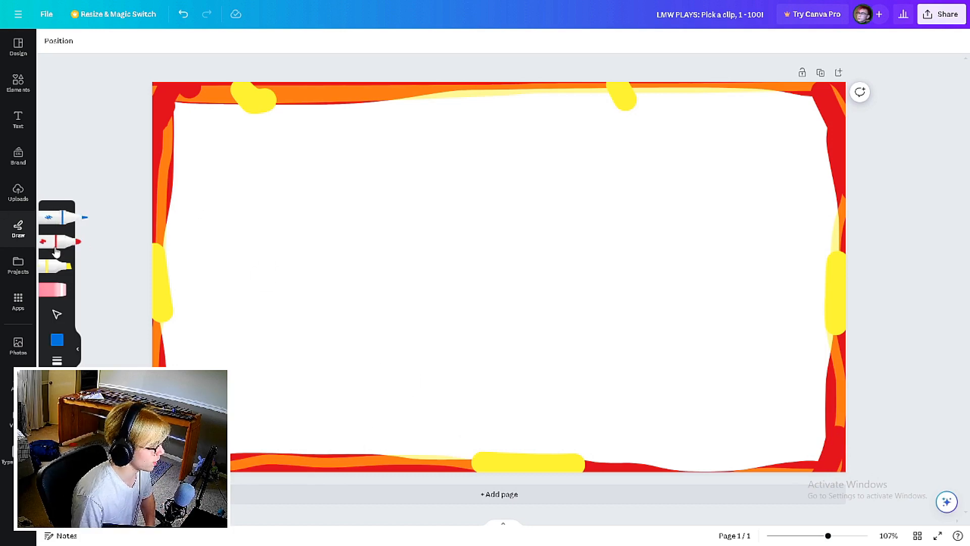
{"action": "left_click", "coordinate": [55, 241]}
{"action": "left_click", "coordinate": [57, 360]}
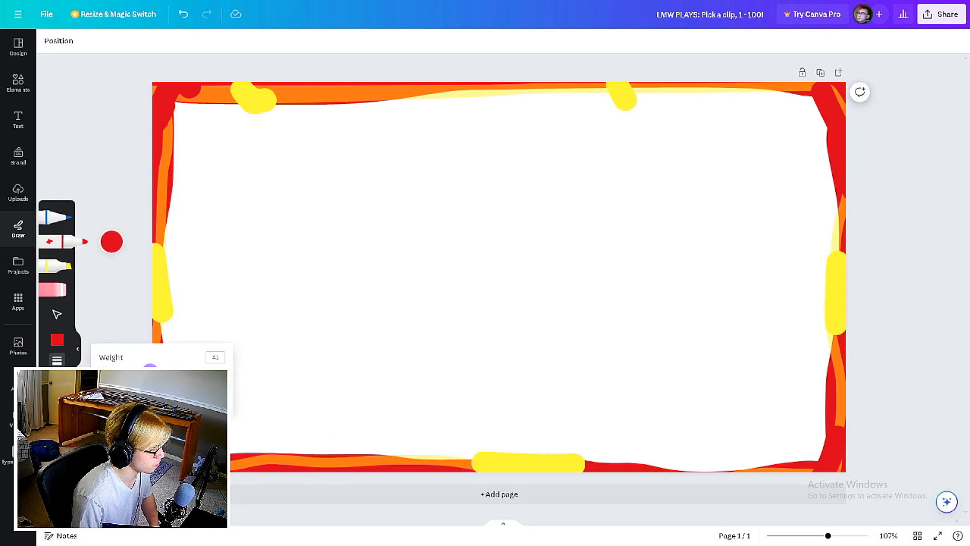
{"action": "right_click", "coordinate": [123, 372]}
{"action": "left_click_drag", "start_coordinate": [124, 372], "coordinate": [99, 373]}
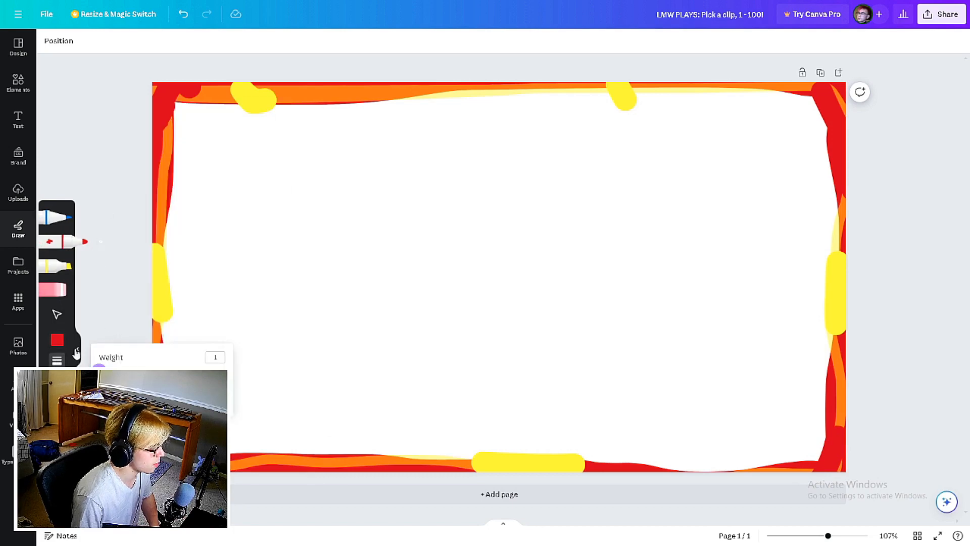
{"action": "left_click", "coordinate": [57, 339]}
{"action": "left_click", "coordinate": [110, 453]}
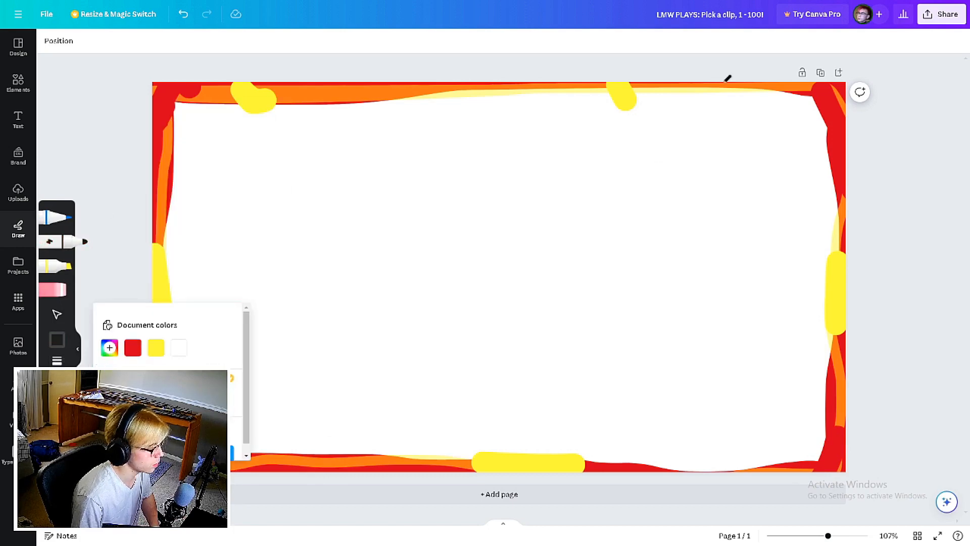
Try a thin curved stroke for the head, undo it, and set the marker's line weight to 21
{"action": "mouse_move", "coordinate": [632, 229]}
{"action": "left_mouse_down"}
{"action": "mouse_move", "coordinate": [635, 190]}
{"action": "mouse_move", "coordinate": [659, 141]}
{"action": "left_mouse_up"}
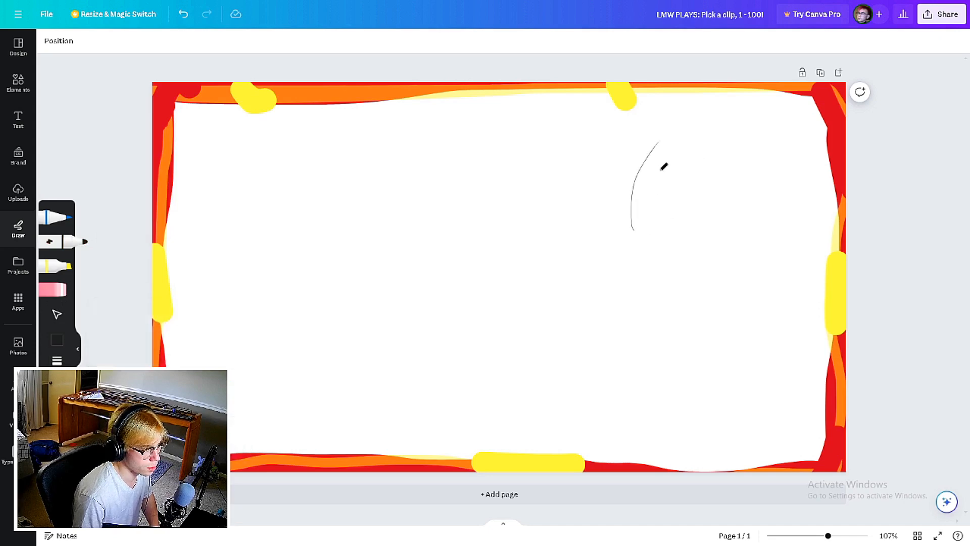
{"action": "key", "text": "ctrl+z"}
{"action": "left_click", "coordinate": [54, 341]}
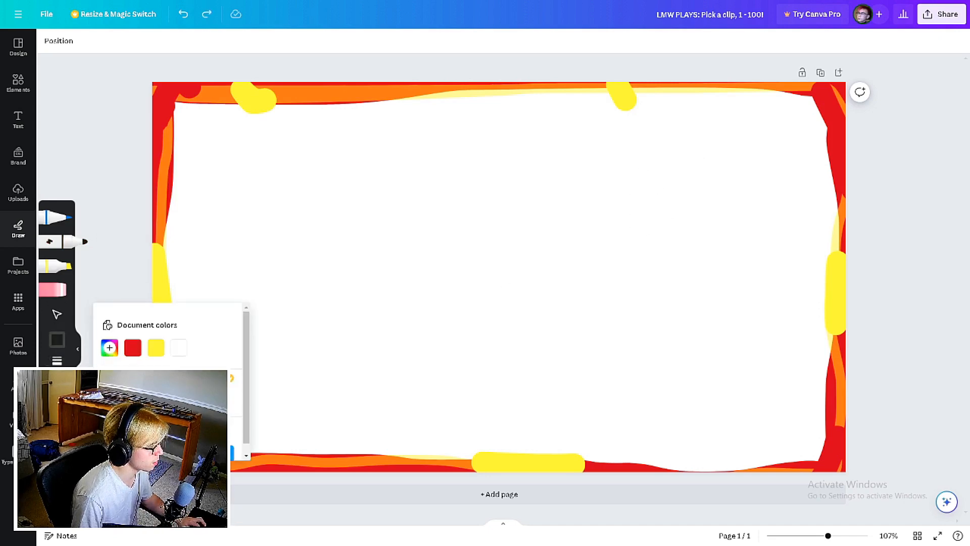
{"action": "left_click", "coordinate": [57, 360]}
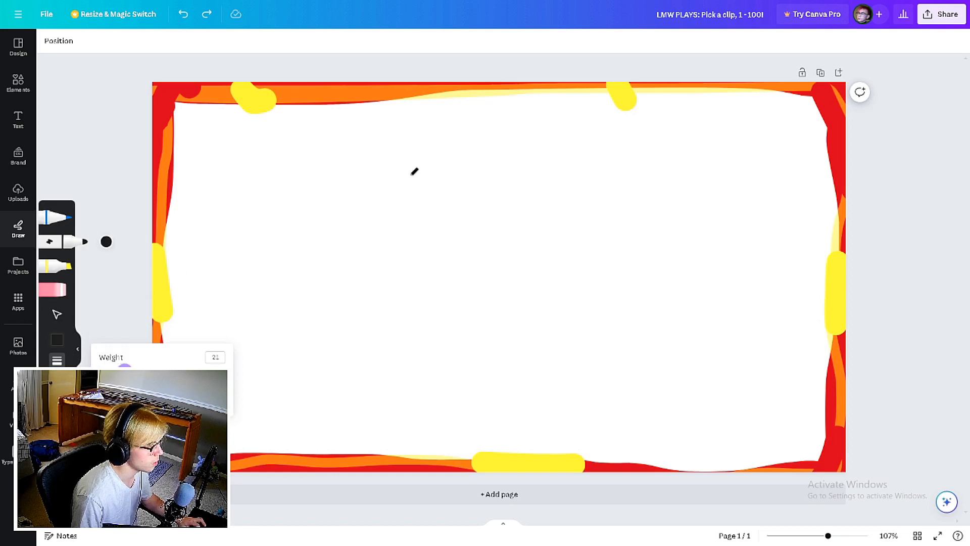
Draw a large head outline with a neck and shoulders in black marker on the right part of the page
{"action": "mouse_move", "coordinate": [684, 137]}
{"action": "left_mouse_down"}
{"action": "mouse_move", "coordinate": [643, 161]}
{"action": "mouse_move", "coordinate": [611, 227]}
{"action": "mouse_move", "coordinate": [627, 283]}
{"action": "mouse_move", "coordinate": [670, 314]}
{"action": "mouse_move", "coordinate": [777, 319]}
{"action": "mouse_move", "coordinate": [815, 260]}
{"action": "mouse_move", "coordinate": [826, 182]}
{"action": "mouse_move", "coordinate": [805, 120]}
{"action": "mouse_move", "coordinate": [741, 98]}
{"action": "mouse_move", "coordinate": [666, 107]}
{"action": "mouse_move", "coordinate": [608, 157]}
{"action": "mouse_move", "coordinate": [604, 235]}
{"action": "mouse_move", "coordinate": [620, 251]}
{"action": "left_mouse_up"}
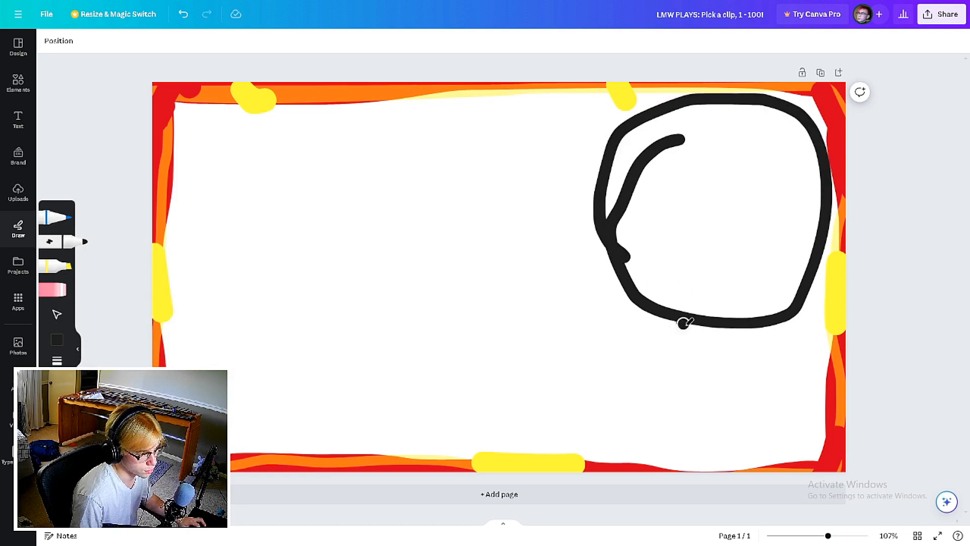
{"action": "mouse_move", "coordinate": [685, 323]}
{"action": "left_mouse_down"}
{"action": "mouse_move", "coordinate": [689, 410]}
{"action": "mouse_move", "coordinate": [672, 476]}
{"action": "left_mouse_up"}
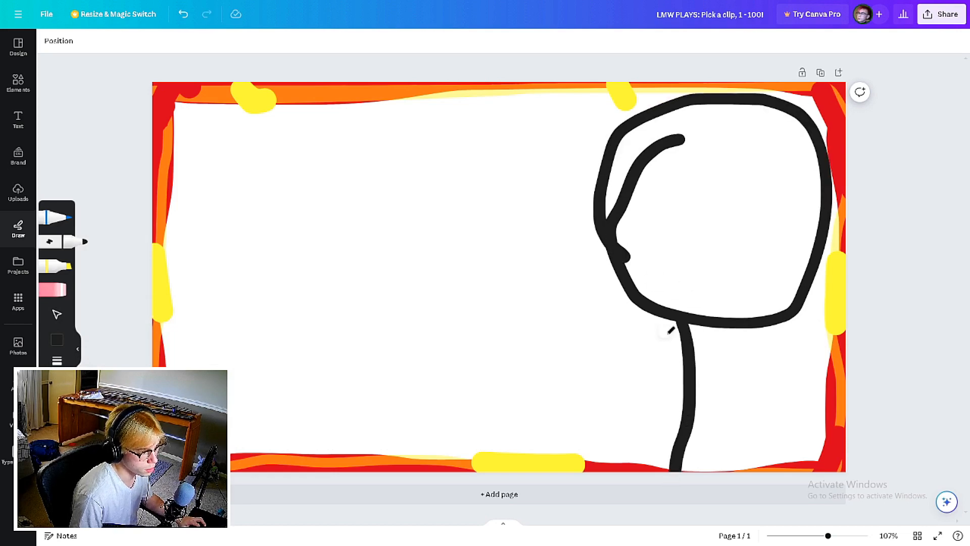
{"action": "mouse_move", "coordinate": [682, 340]}
{"action": "left_mouse_down"}
{"action": "mouse_move", "coordinate": [663, 379]}
{"action": "mouse_move", "coordinate": [593, 420]}
{"action": "mouse_move", "coordinate": [584, 473]}
{"action": "left_mouse_up"}
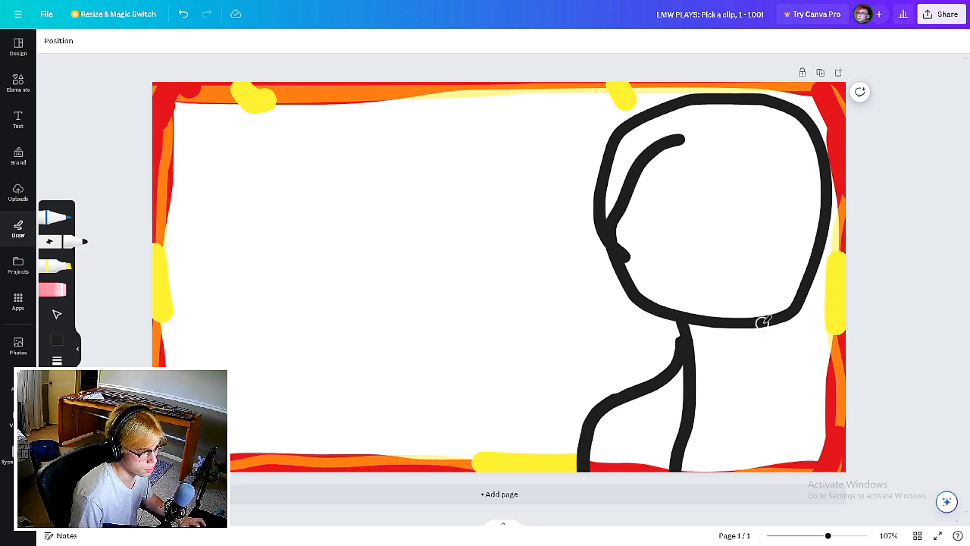
{"action": "mouse_move", "coordinate": [763, 322]}
{"action": "left_mouse_down"}
{"action": "mouse_move", "coordinate": [778, 355]}
{"action": "mouse_move", "coordinate": [843, 382]}
{"action": "left_mouse_up"}
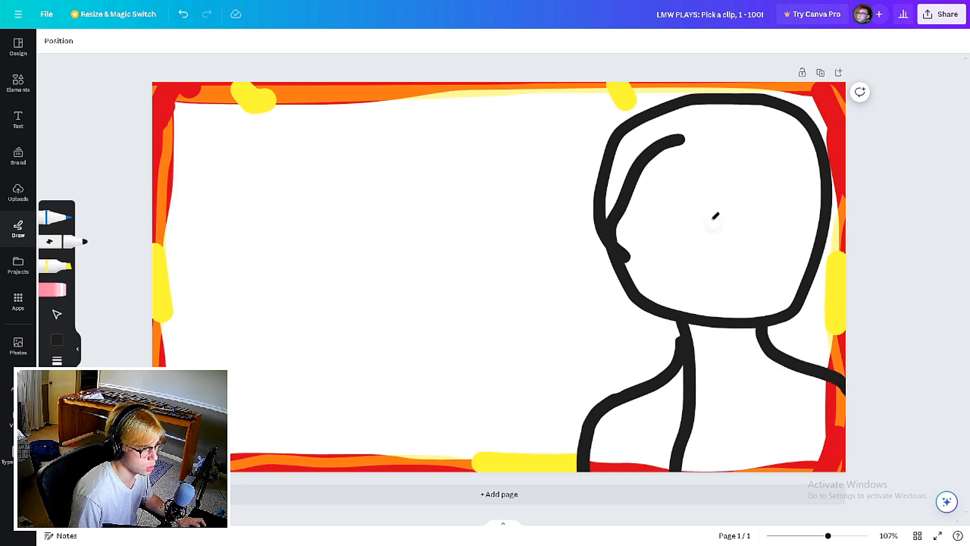
Draw the figure's hairline, eyes with glasses, nose and smiling mouth inside the head outline
{"action": "mouse_move", "coordinate": [674, 146]}
{"action": "left_mouse_down"}
{"action": "mouse_move", "coordinate": [773, 143]}
{"action": "mouse_move", "coordinate": [806, 180]}
{"action": "mouse_move", "coordinate": [821, 224]}
{"action": "left_mouse_up"}
{"action": "mouse_move", "coordinate": [657, 198]}
{"action": "left_mouse_down"}
{"action": "mouse_move", "coordinate": [673, 182]}
{"action": "mouse_move", "coordinate": [694, 188]}
{"action": "mouse_move", "coordinate": [659, 208]}
{"action": "left_mouse_up"}
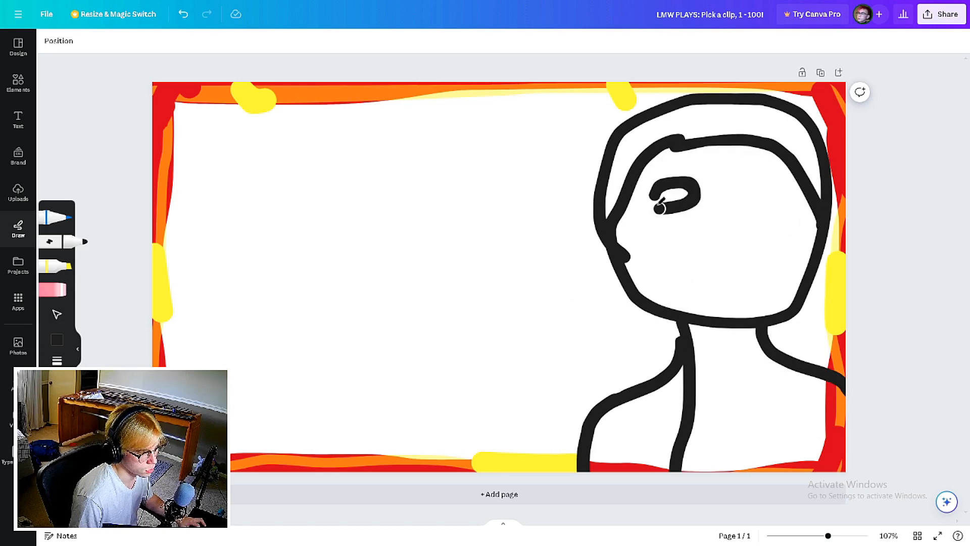
{"action": "mouse_move", "coordinate": [755, 198]}
{"action": "left_mouse_down"}
{"action": "mouse_move", "coordinate": [763, 180]}
{"action": "mouse_move", "coordinate": [743, 209]}
{"action": "left_mouse_up"}
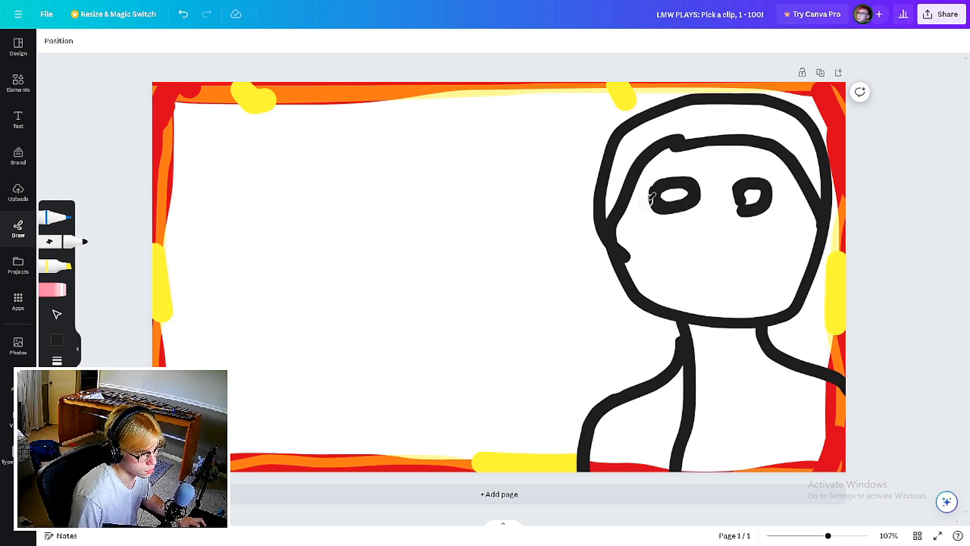
{"action": "left_click_drag", "start_coordinate": [651, 196], "coordinate": [596, 184]}
{"action": "left_click_drag", "start_coordinate": [770, 197], "coordinate": [817, 180]}
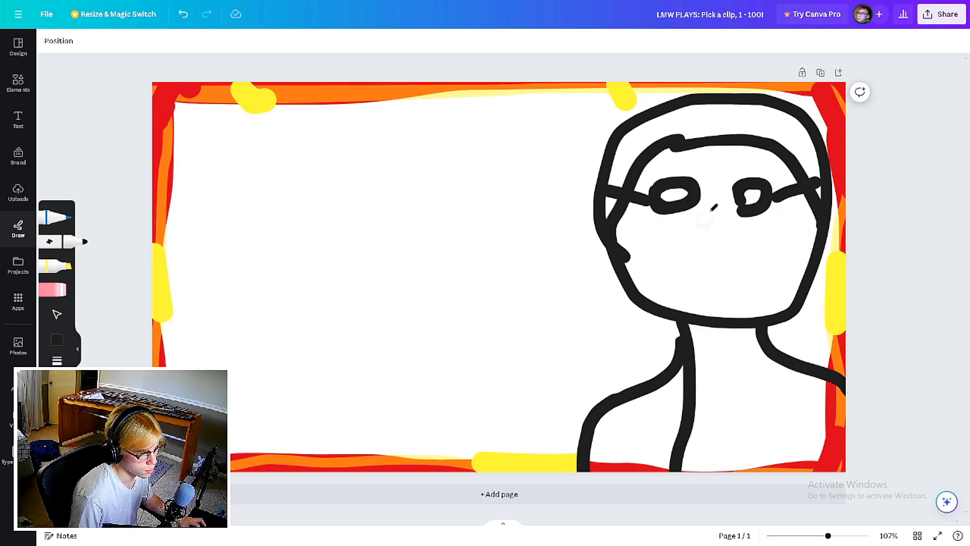
{"action": "mouse_move", "coordinate": [713, 196]}
{"action": "left_mouse_down"}
{"action": "mouse_move", "coordinate": [702, 219]}
{"action": "mouse_move", "coordinate": [742, 242]}
{"action": "left_mouse_up"}
{"action": "left_click_drag", "start_coordinate": [689, 276], "coordinate": [783, 259]}
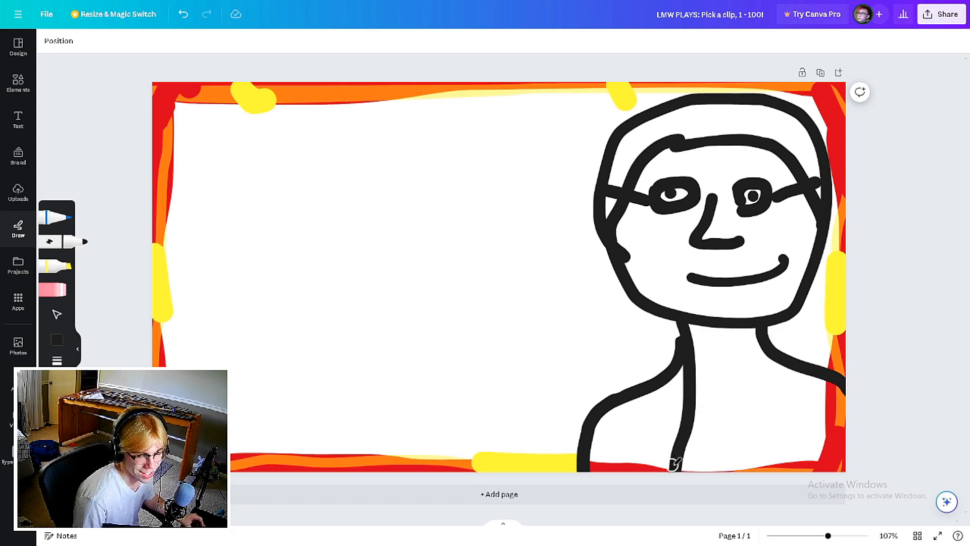
Complete the figure's lower body outline and draw a short arrow from the cheek pointing toward the blank area
{"action": "mouse_move", "coordinate": [830, 388]}
{"action": "left_mouse_down"}
{"action": "mouse_move", "coordinate": [822, 485]}
{"action": "mouse_move", "coordinate": [738, 470]}
{"action": "mouse_move", "coordinate": [607, 469]}
{"action": "mouse_move", "coordinate": [666, 467]}
{"action": "mouse_move", "coordinate": [802, 400]}
{"action": "mouse_move", "coordinate": [833, 421]}
{"action": "mouse_move", "coordinate": [835, 446]}
{"action": "left_mouse_up"}
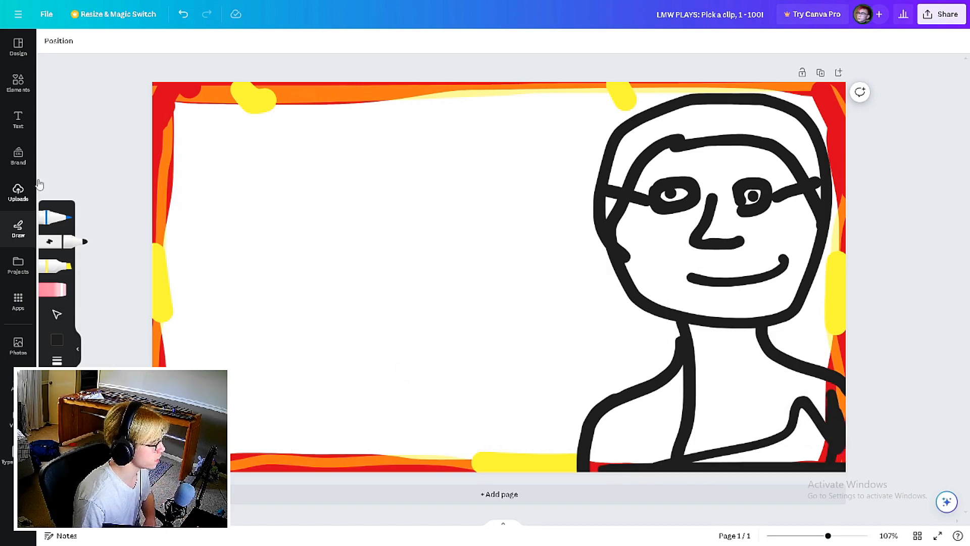
{"action": "left_click_drag", "start_coordinate": [634, 239], "coordinate": [376, 244]}
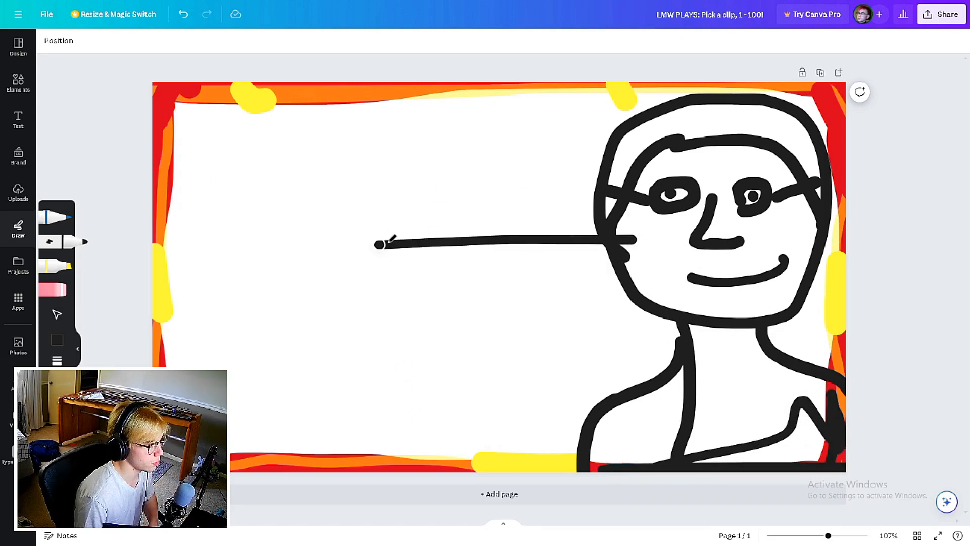
{"action": "key", "text": "ctrl+z"}
{"action": "mouse_move", "coordinate": [640, 238]}
{"action": "left_mouse_down"}
{"action": "mouse_move", "coordinate": [568, 238]}
{"action": "mouse_move", "coordinate": [568, 268]}
{"action": "left_mouse_up"}
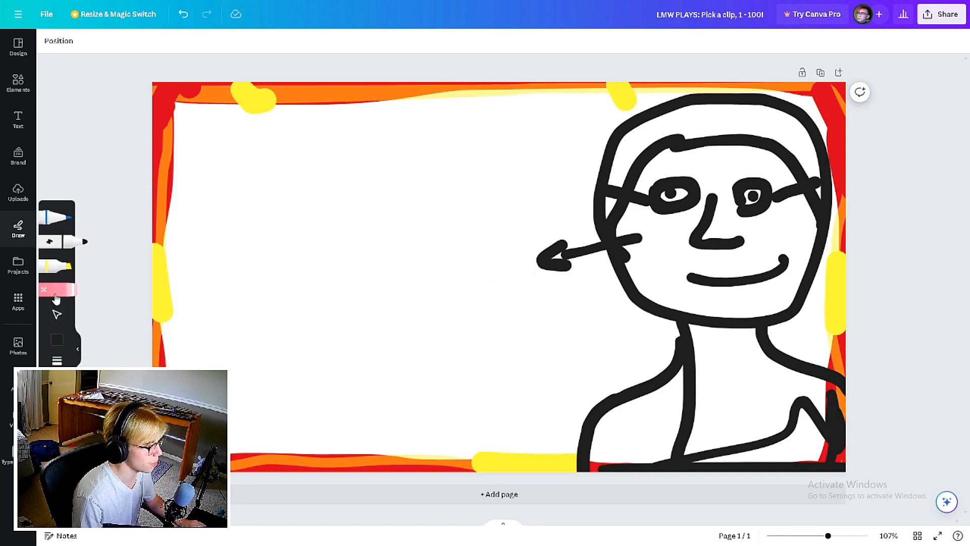
Add a red rectangle in the blank area, enlarge it into a wide box, and set its corner rounding to 59
{"action": "left_click", "coordinate": [18, 82]}
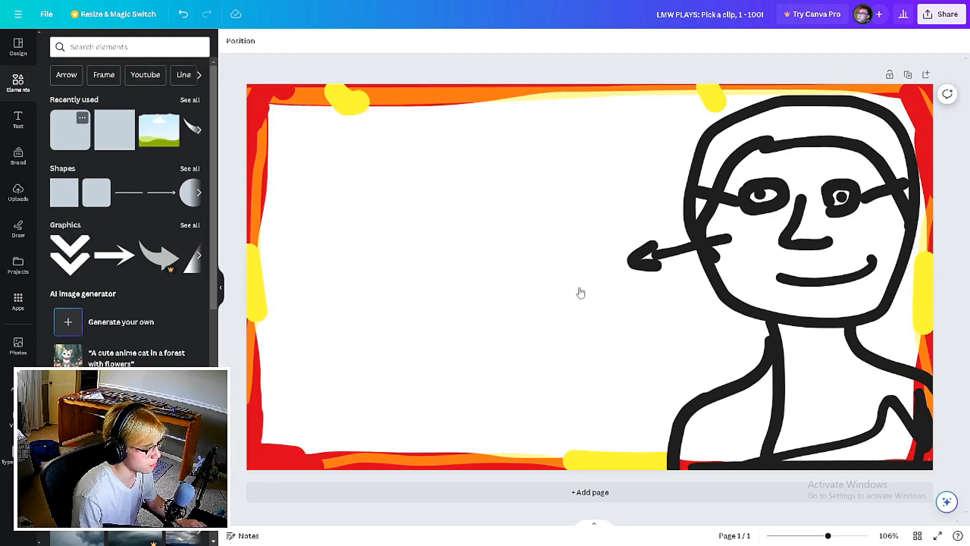
{"action": "key", "text": "r"}
{"action": "left_click_drag", "start_coordinate": [580, 256], "coordinate": [439, 281]}
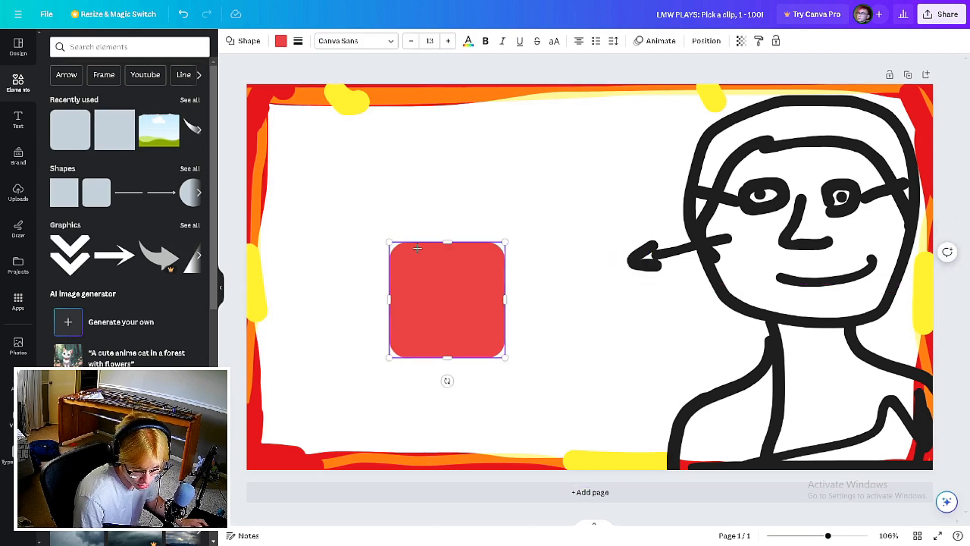
{"action": "double_click", "coordinate": [398, 253]}
{"action": "left_click_drag", "start_coordinate": [388, 242], "coordinate": [344, 216]}
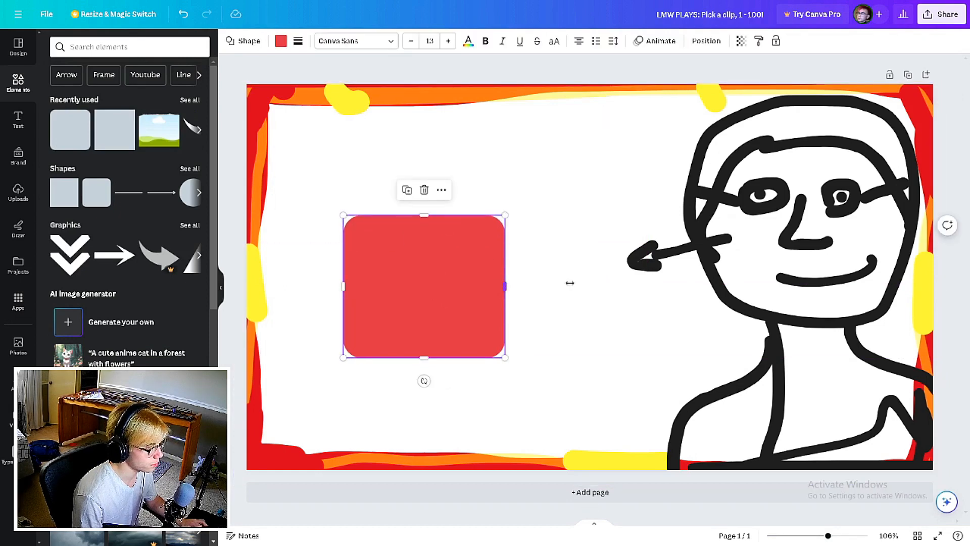
{"action": "left_click_drag", "start_coordinate": [570, 283], "coordinate": [594, 286]}
{"action": "left_click", "coordinate": [299, 41]}
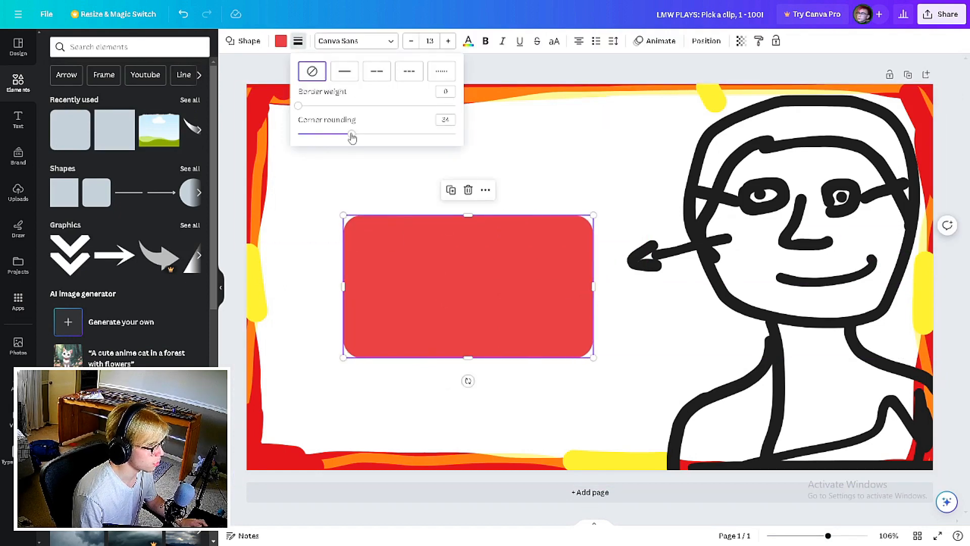
{"action": "left_click_drag", "start_coordinate": [353, 135], "coordinate": [390, 134]}
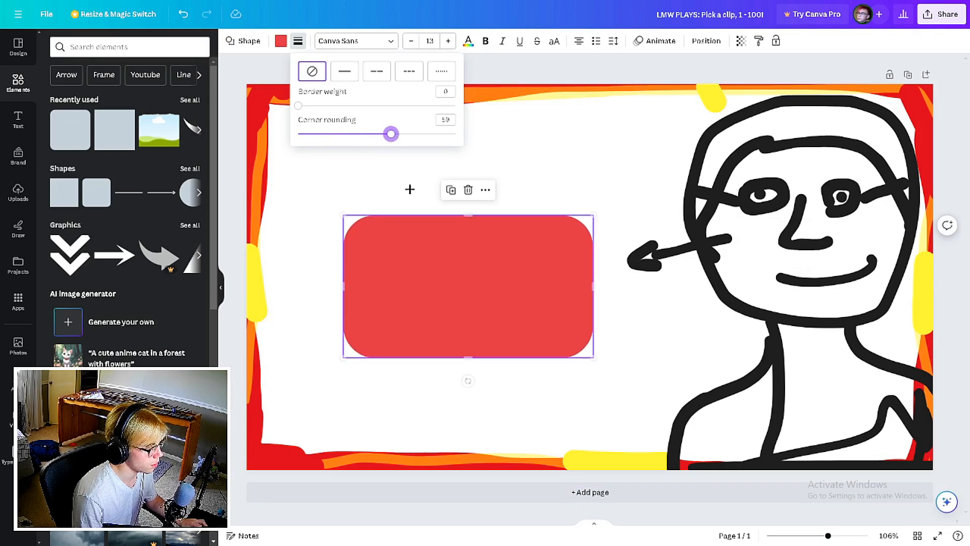
Move the rectangle beside the arrowhead and enter the text "asdahsdjibasdujasdmas dhjas djhasdh ashjdhjas dhas ddjahj dhjasdjh asjh djh sd" in it
{"action": "left_click", "coordinate": [430, 275]}
{"action": "left_click_drag", "start_coordinate": [451, 270], "coordinate": [481, 287]}
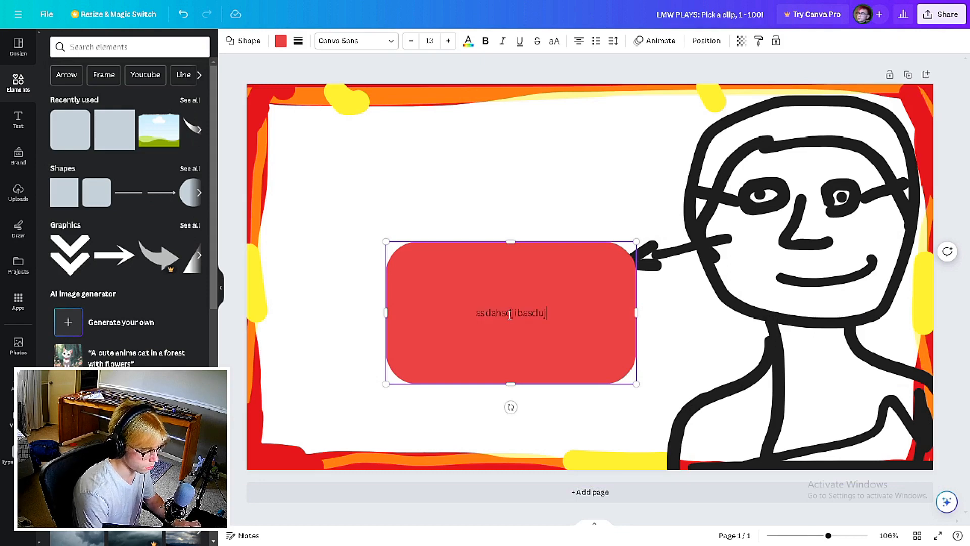
{"action": "type", "text": "asdmas dhjas djhasdh ashjdhjas dha"}
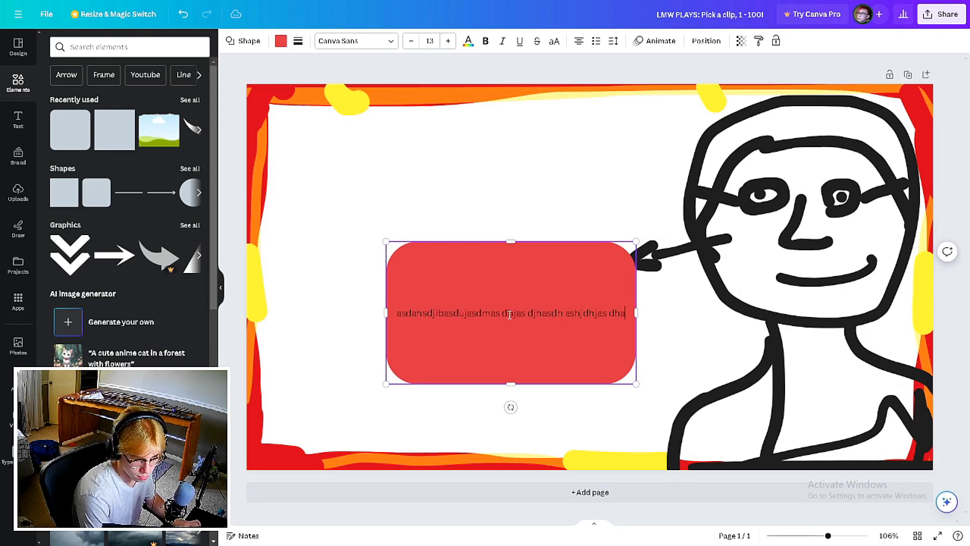
{"action": "type", "text": "s ddjahj dhjasdjh asjh djh sd"}
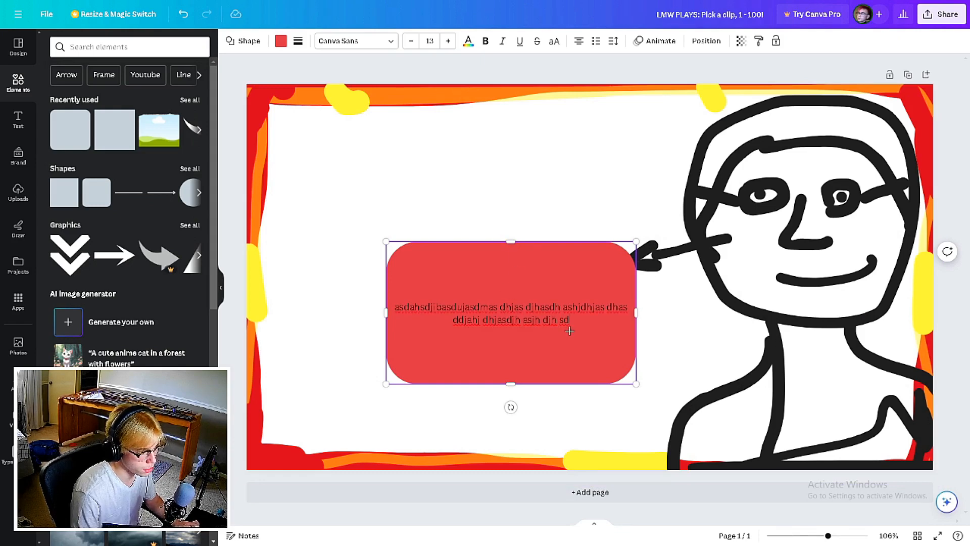
Fit the rectangle over the figure's torso at a reduced height and recolour it with the marker's near-black document colour
{"action": "left_click_drag", "start_coordinate": [569, 330], "coordinate": [828, 402]}
{"action": "left_click_drag", "start_coordinate": [769, 314], "coordinate": [768, 362]}
{"action": "left_click", "coordinate": [281, 44]}
{"action": "left_click", "coordinate": [136, 105]}
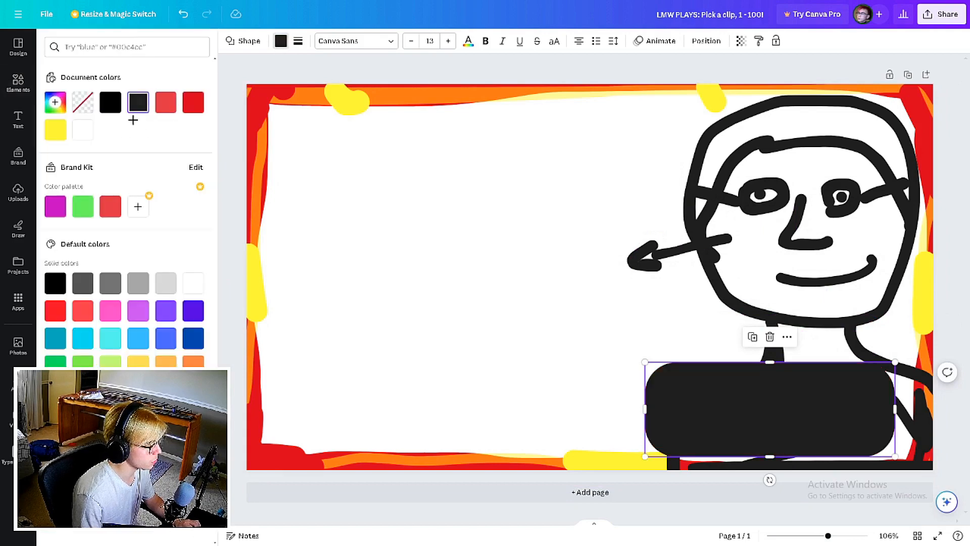
Recolour the rounded rectangle dark grey and move it off the torso into the blank area below the arrow
{"action": "left_click", "coordinate": [55, 283]}
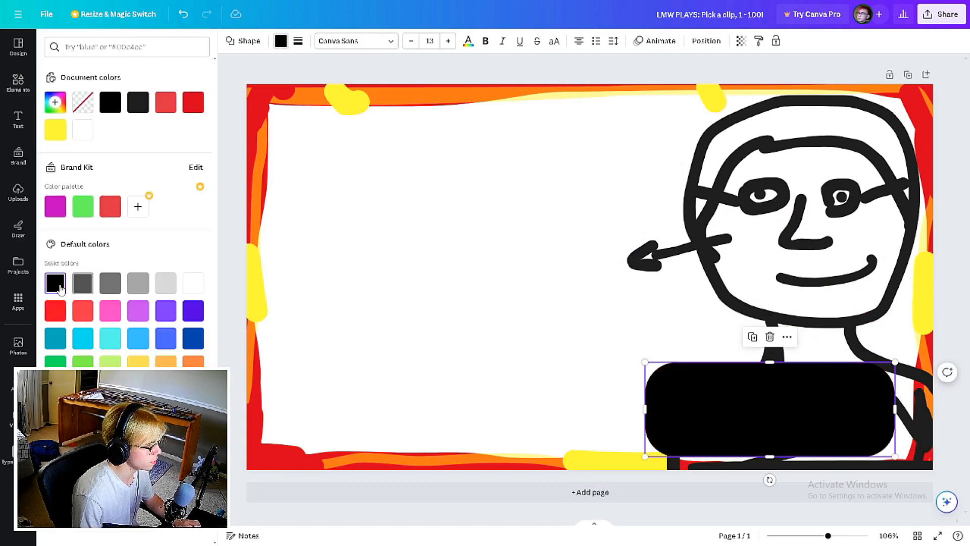
{"action": "left_click", "coordinate": [55, 103]}
{"action": "left_click_drag", "start_coordinate": [55, 204], "coordinate": [54, 195]}
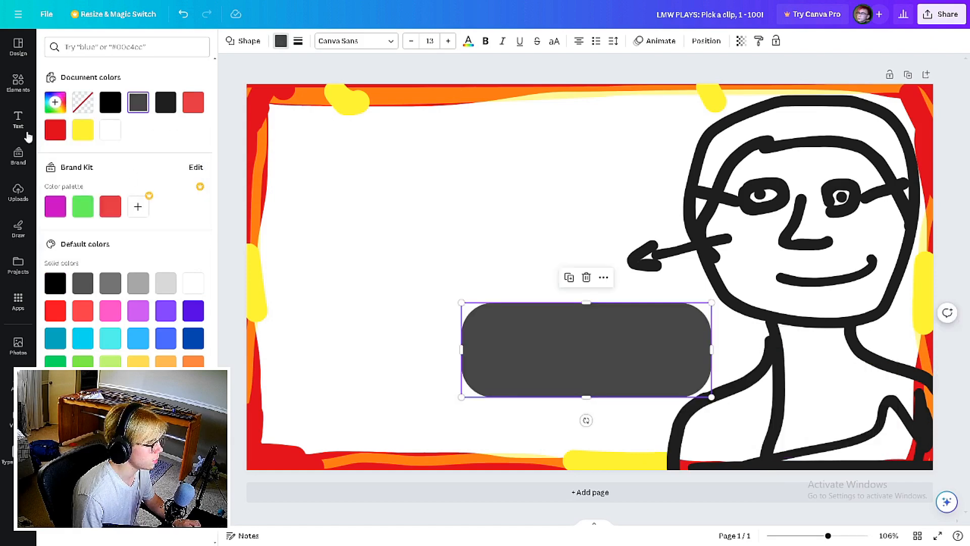
Add a text box in the blank area and start its text with "LMW_PLAYS: Can you"
{"action": "left_click", "coordinate": [27, 135]}
{"action": "type", "text": "t"}
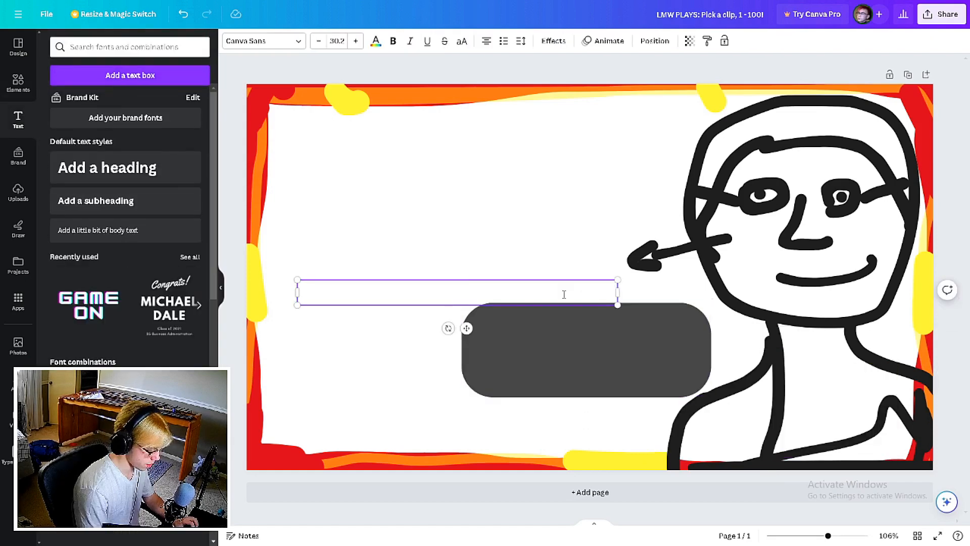
{"action": "type", "text": "LMW"}
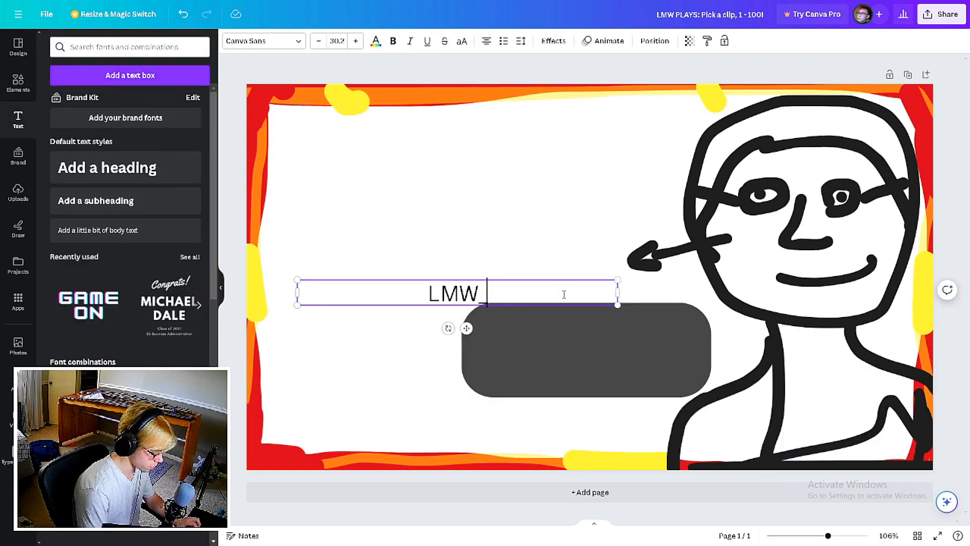
{"action": "type", "text": "_PLAYS"}
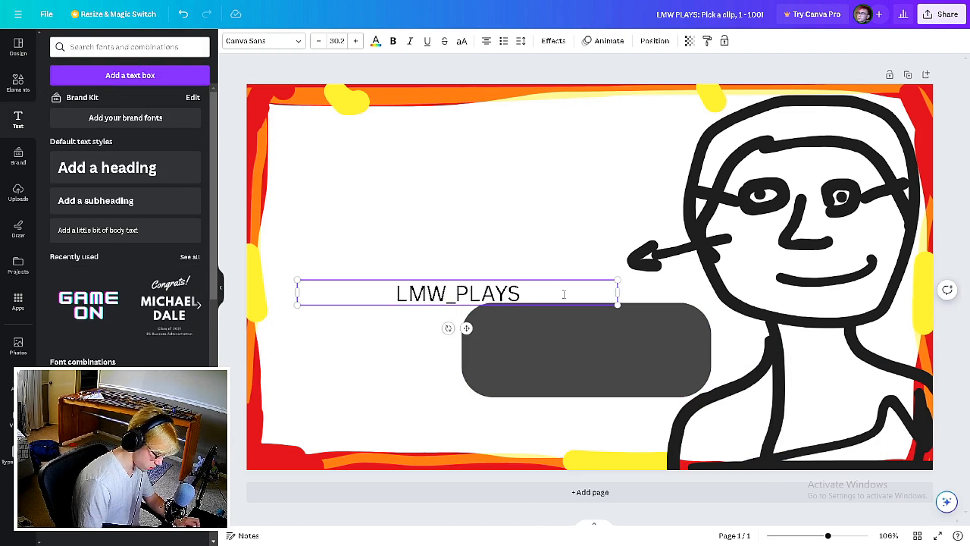
{"action": "type", "text": ": "}
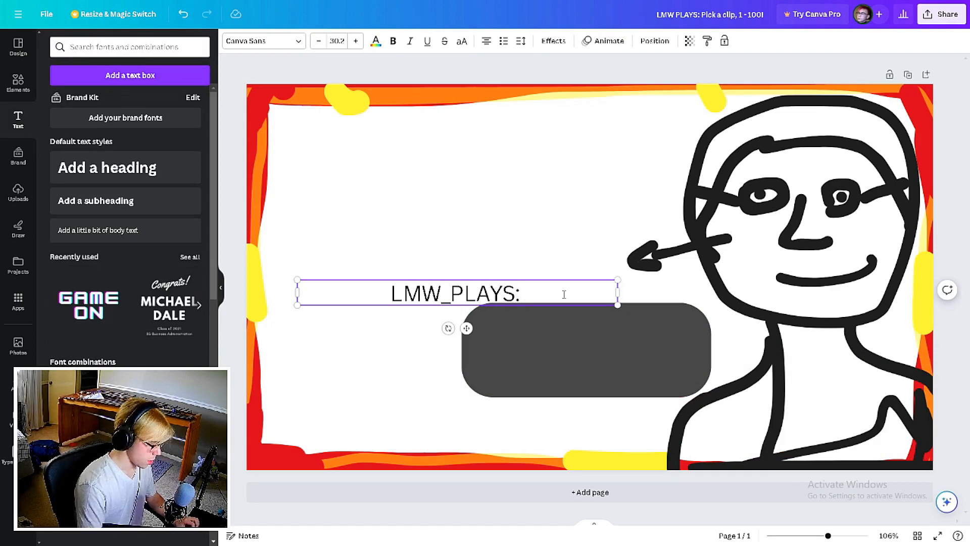
{"action": "type", "text": "Can you"}
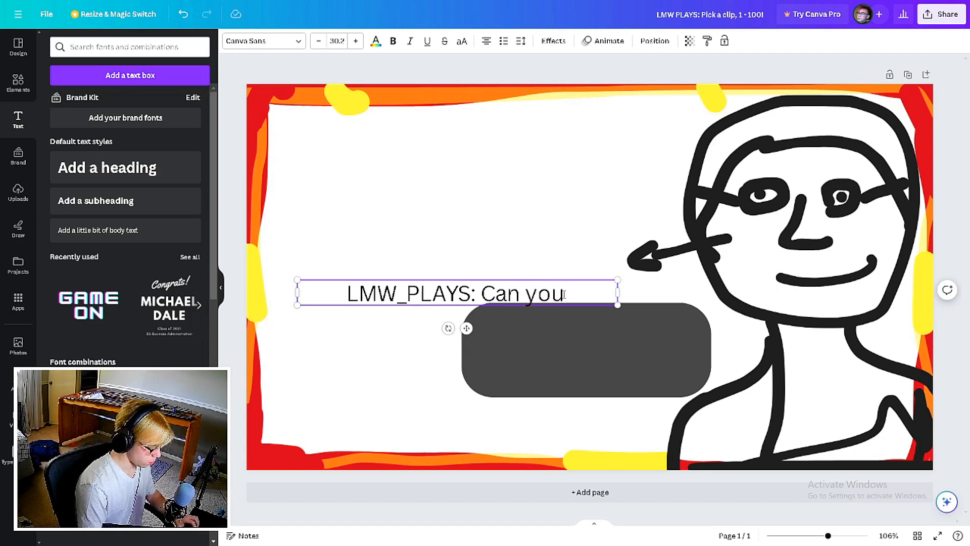
Complete the text with "Pick a Number" and a new line reading "1 - 100?"
{"action": "type", "text": " pl"}
{"action": "key", "text": "BackSpace"}
{"action": "key", "text": "BackSpace"}
{"action": "key", "text": "BackSpace"}
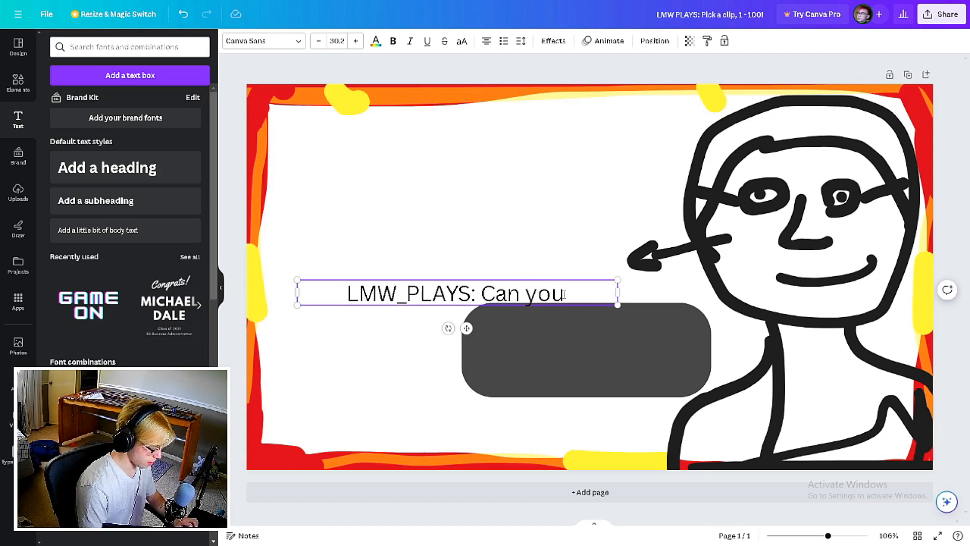
{"action": "type", "text": "Picka"}
{"action": "key", "text": "BackSpace"}
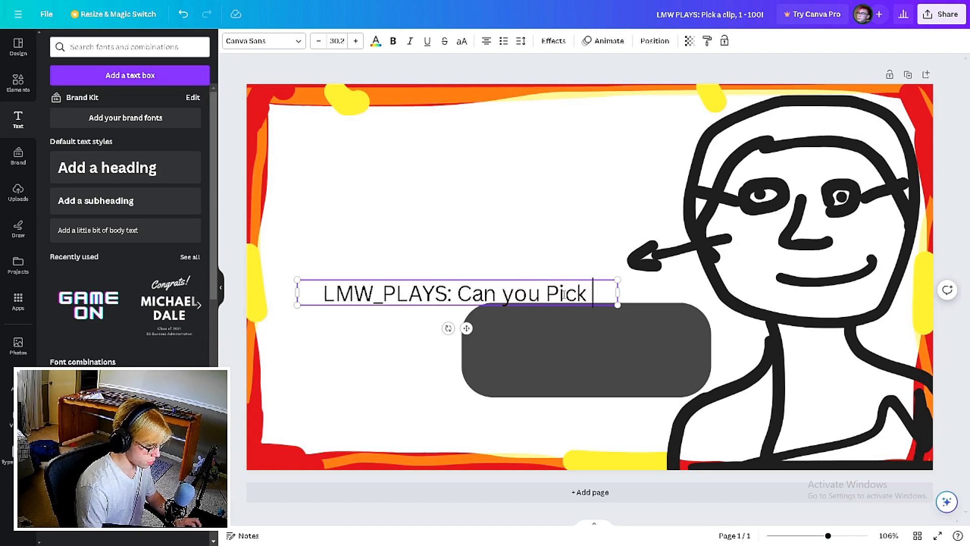
{"action": "type", "text": "a Number"}
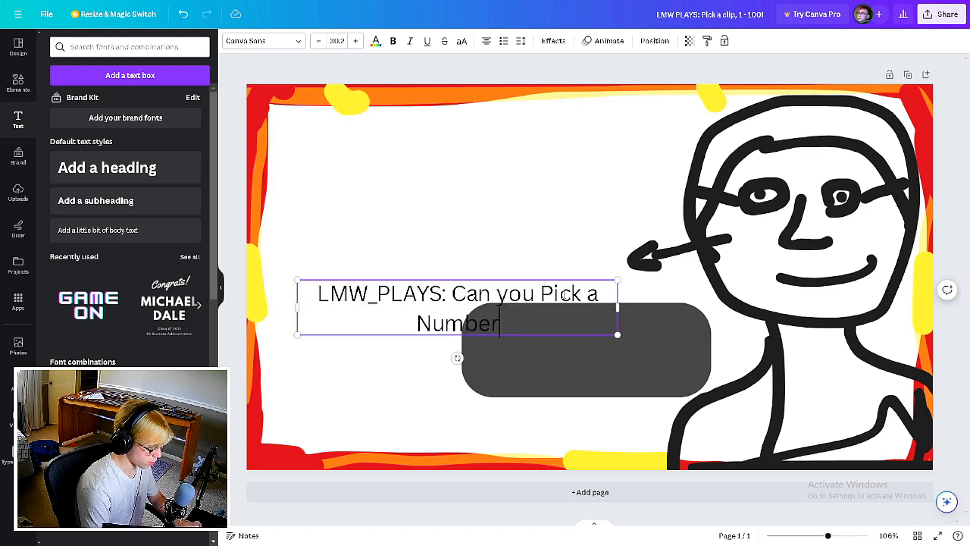
{"action": "key", "text": "Return"}
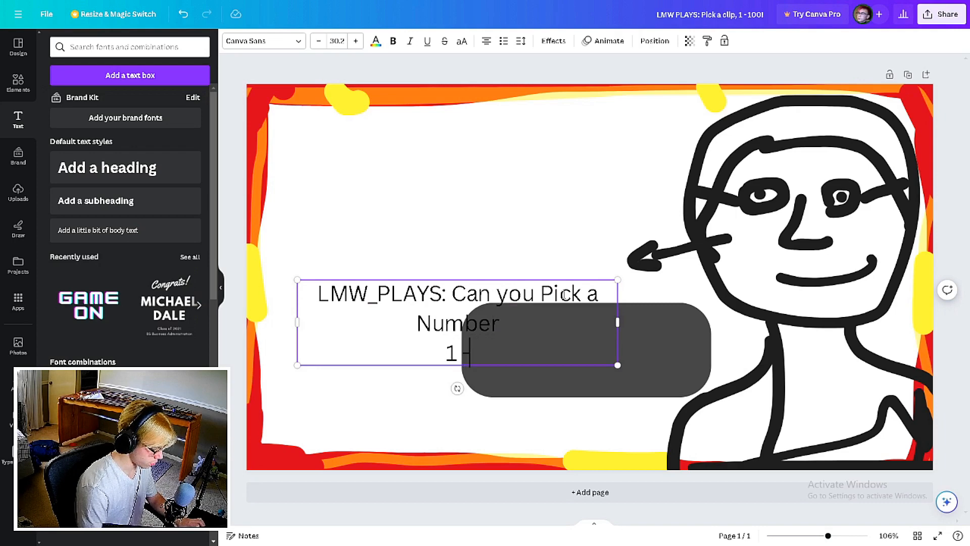
{"action": "type", "text": "1 - 100"}
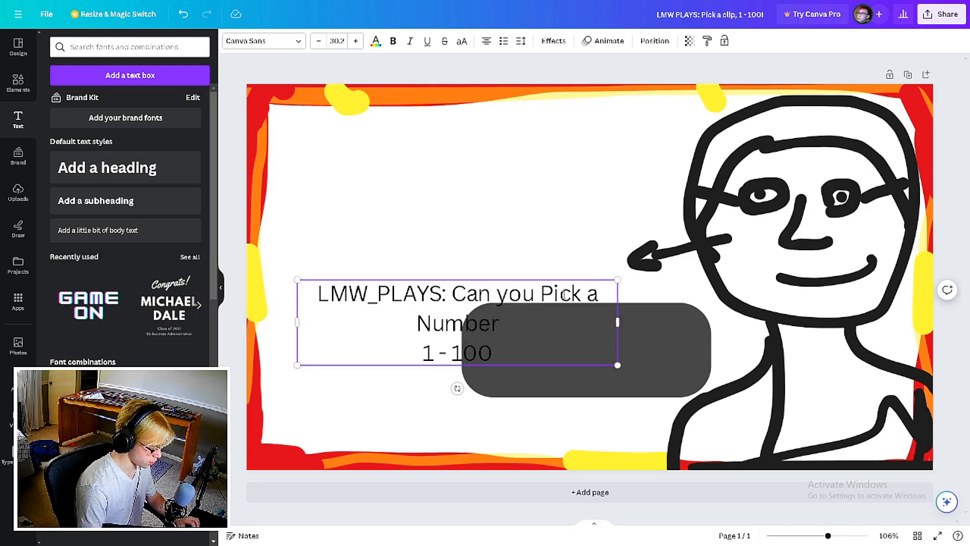
{"action": "type", "text": "?"}
{"action": "left_click", "coordinate": [449, 264]}
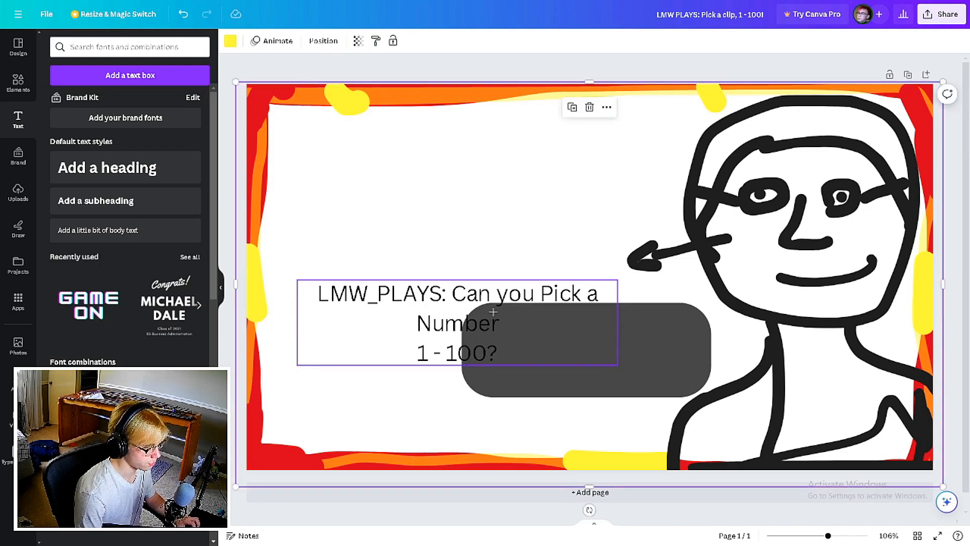
Widen the text box toward the figure and set its font to League Spartan
{"action": "left_click", "coordinate": [617, 322]}
{"action": "left_click_drag", "start_coordinate": [631, 321], "coordinate": [711, 322]}
{"action": "triple_click", "coordinate": [420, 296]}
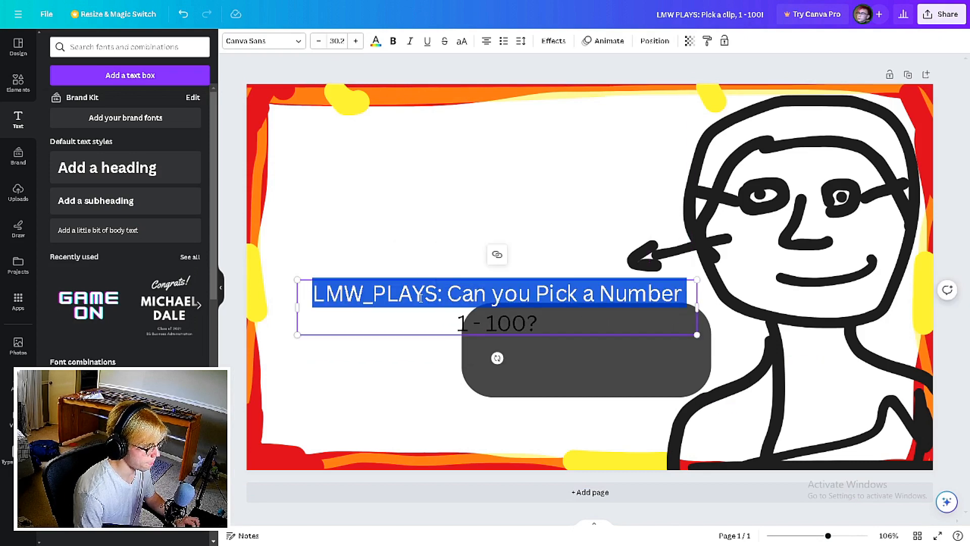
{"action": "left_click", "coordinate": [343, 225]}
{"action": "left_click", "coordinate": [384, 294]}
{"action": "left_click", "coordinate": [283, 48]}
{"action": "left_click", "coordinate": [94, 212]}
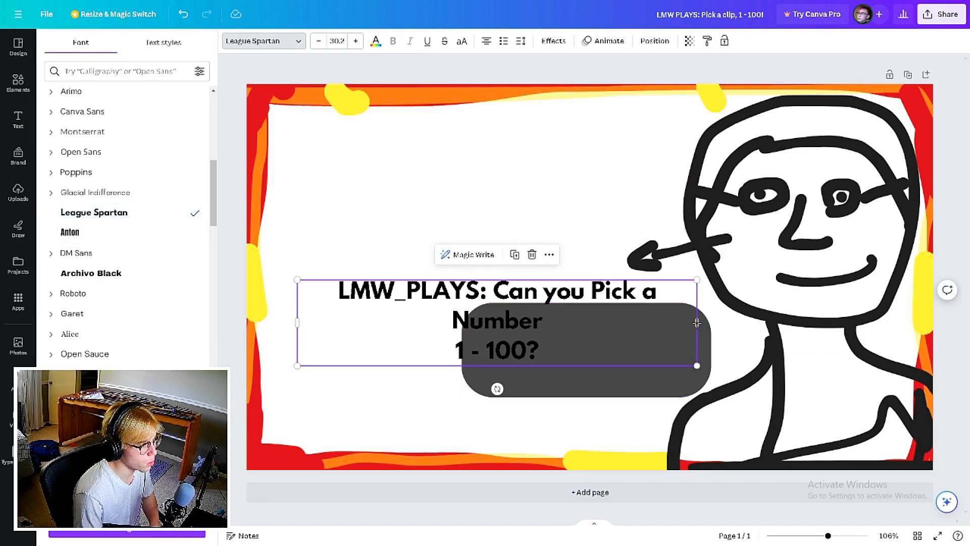
Scale the text to size 14.1, fit it over the grey rectangle and flatten the rectangle around its two lines
{"action": "left_click", "coordinate": [433, 295]}
{"action": "left_click", "coordinate": [428, 222]}
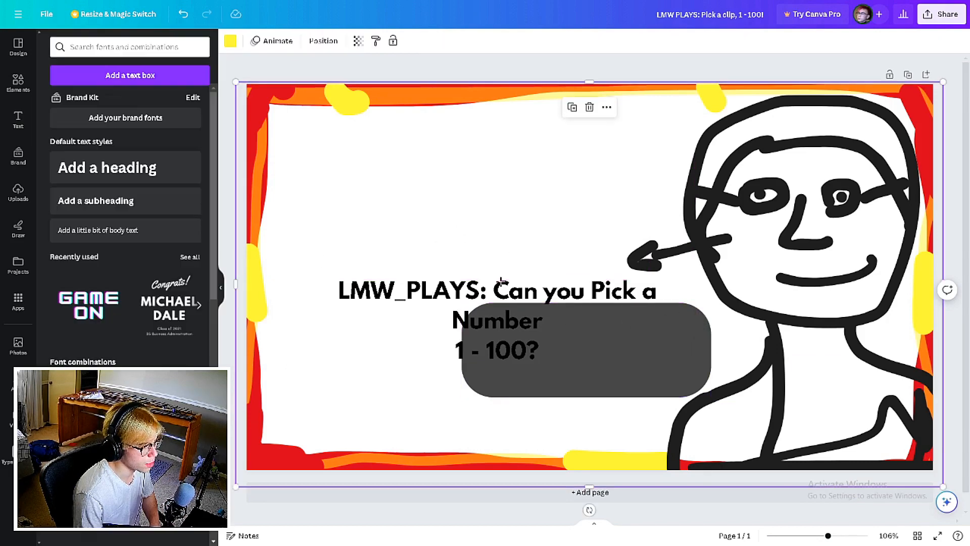
{"action": "left_click", "coordinate": [444, 309]}
{"action": "double_click", "coordinate": [448, 320]}
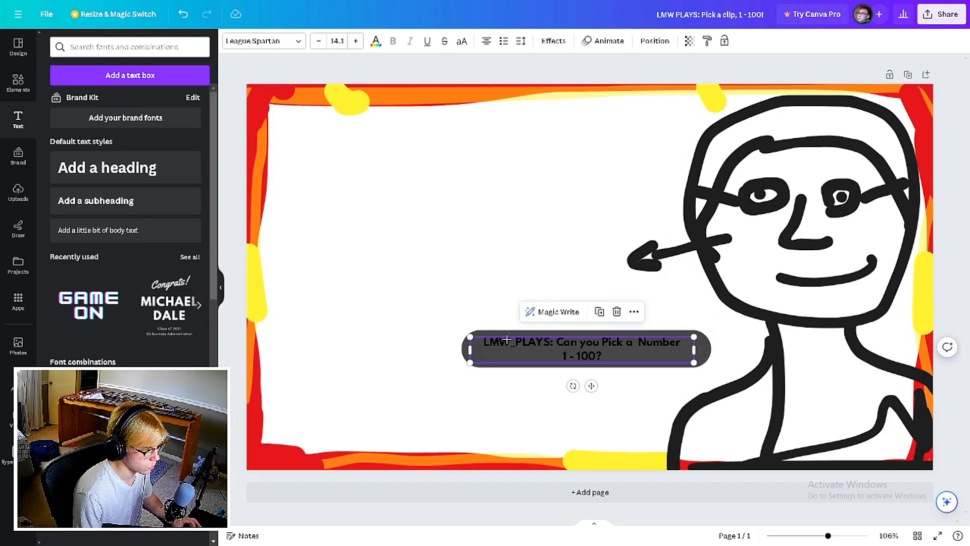
Recolour the words "LMW_PLAYS" with the custom violet #5500FF
{"action": "double_click", "coordinate": [507, 339]}
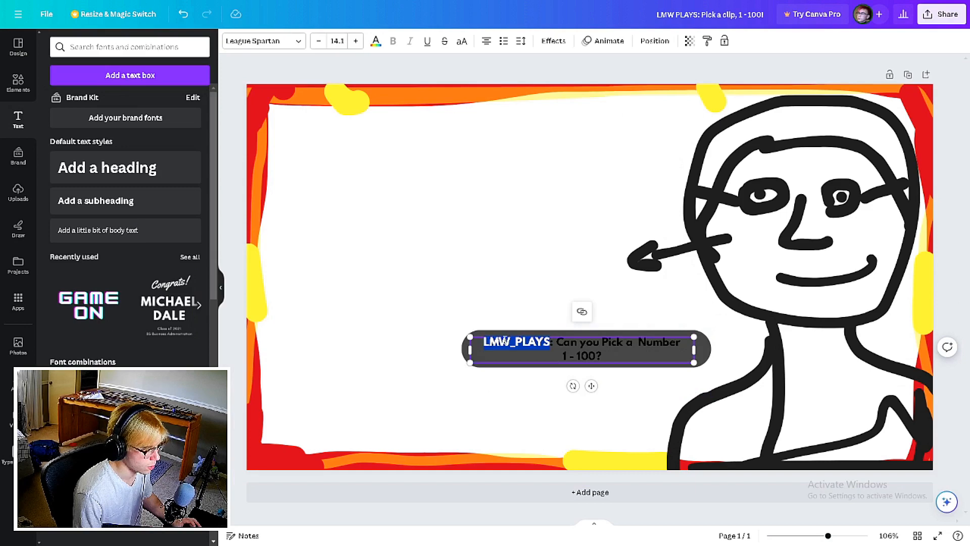
{"action": "left_click", "coordinate": [492, 343]}
{"action": "left_click_drag", "start_coordinate": [487, 342], "coordinate": [549, 342]}
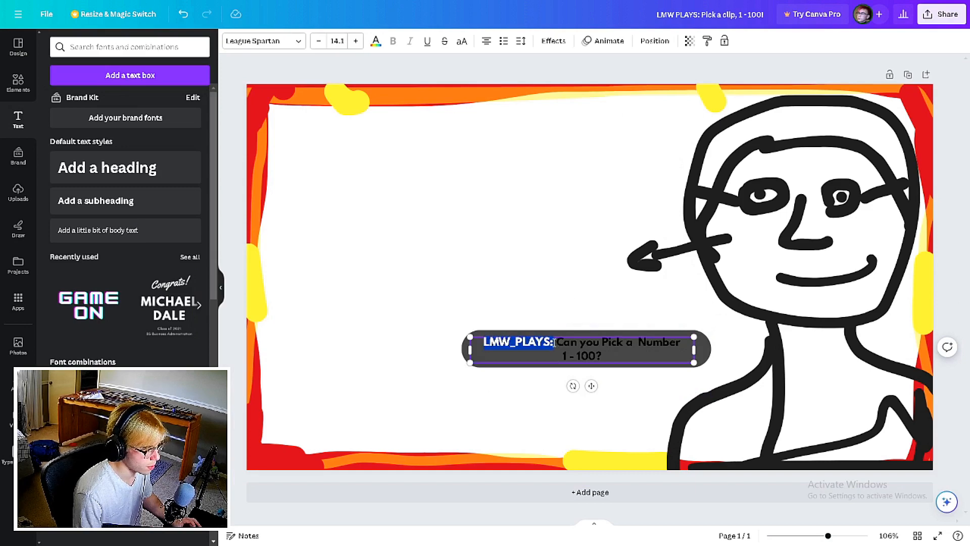
{"action": "left_click", "coordinate": [375, 40]}
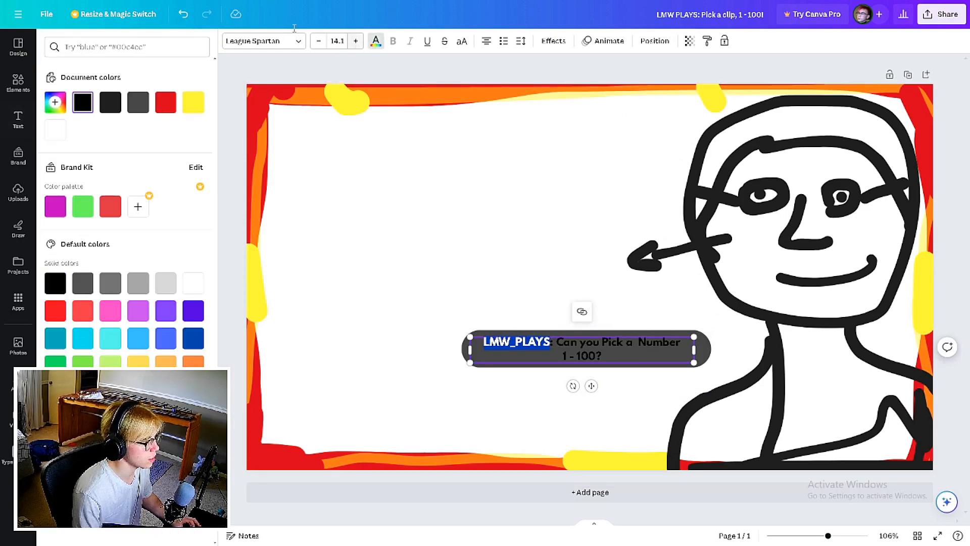
{"action": "left_click", "coordinate": [166, 310]}
{"action": "left_click", "coordinate": [55, 102]}
{"action": "left_click", "coordinate": [191, 127]}
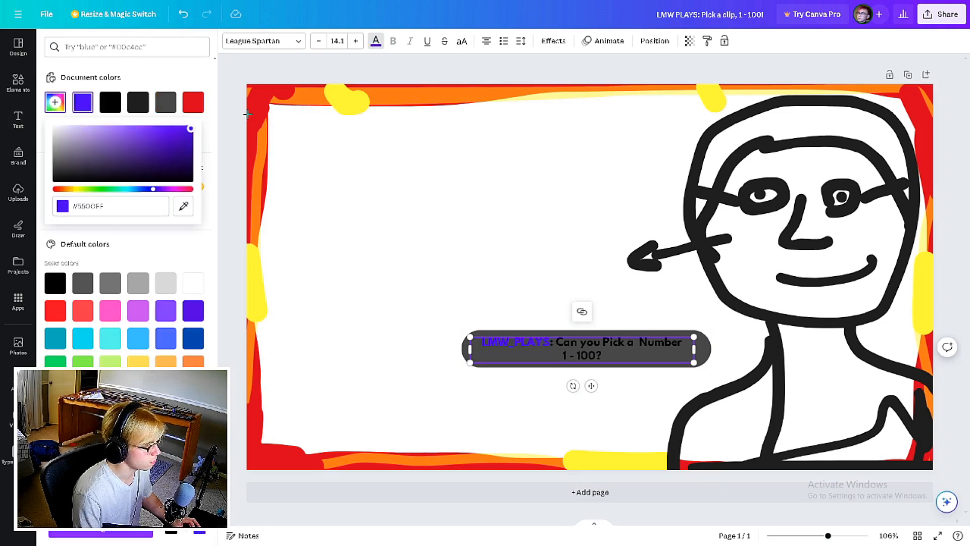
Recolour the rest of the text, ": Can you Pick a Number 1 - 100?", white
{"action": "left_click", "coordinate": [603, 356]}
{"action": "left_click_drag", "start_coordinate": [602, 355], "coordinate": [550, 341]}
{"action": "left_click", "coordinate": [375, 41]}
{"action": "left_click", "coordinate": [193, 283]}
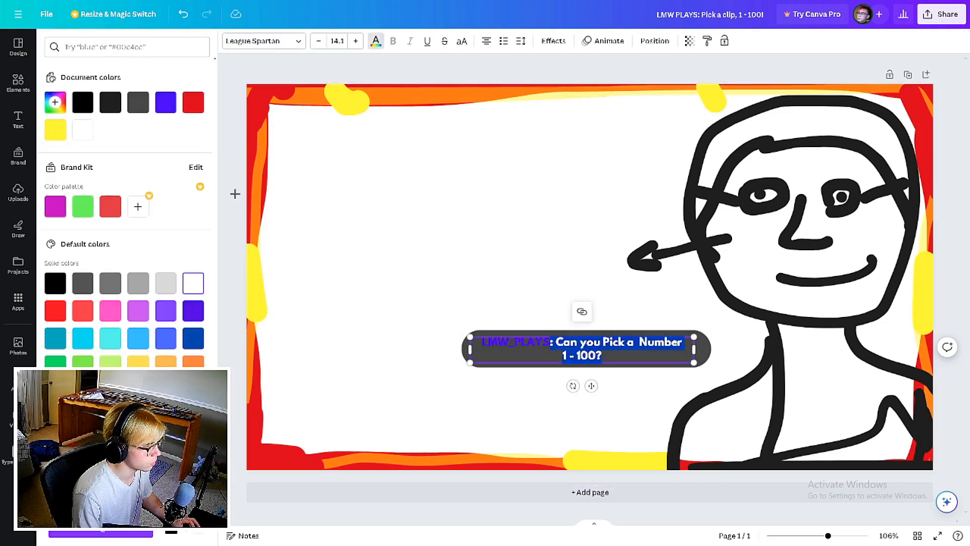
Recolour "LMW_PLAYS" with the lighter violet default colour
{"action": "left_click_drag", "start_coordinate": [482, 343], "coordinate": [550, 342]}
{"action": "left_click", "coordinate": [375, 40]}
{"action": "left_click", "coordinate": [166, 310]}
{"action": "left_click", "coordinate": [238, 221]}
Set the rectangle's fill to the custom dark grey #272727
{"action": "left_click", "coordinate": [465, 349]}
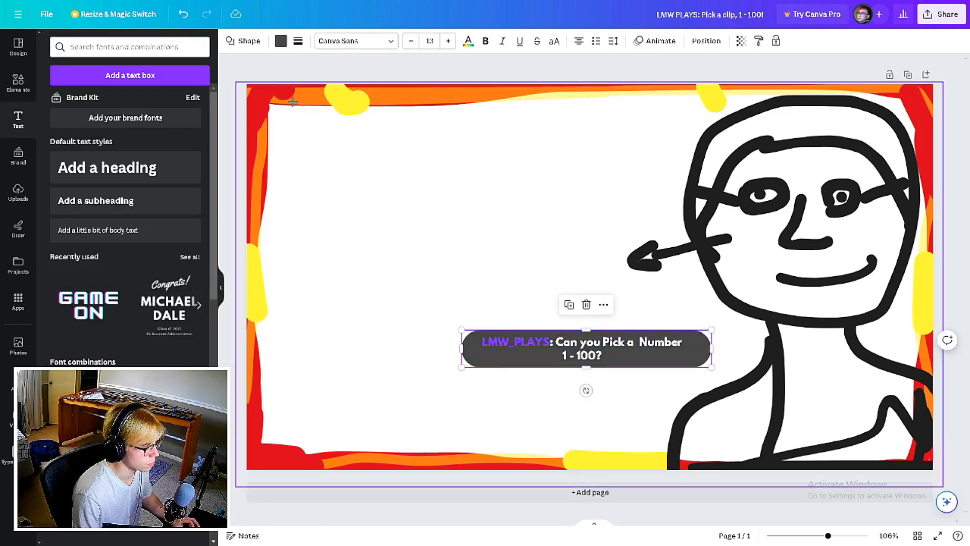
{"action": "left_click", "coordinate": [281, 41]}
{"action": "left_click", "coordinate": [55, 103]}
{"action": "left_click_drag", "start_coordinate": [55, 190], "coordinate": [36, 198]}
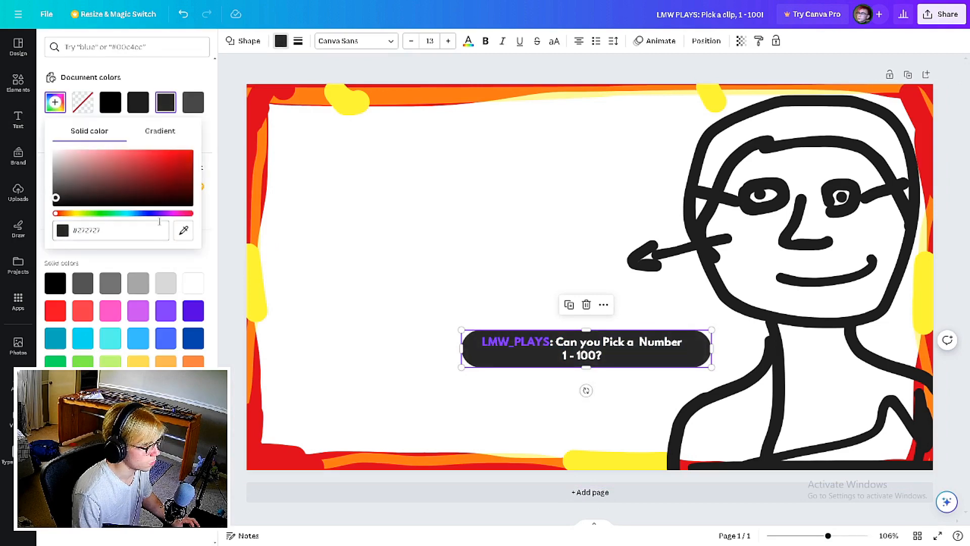
{"action": "left_click", "coordinate": [221, 191]}
{"action": "left_click", "coordinate": [221, 181]}
Group the text with its rectangle and enlarge the group so it reaches across the figure's neck
{"action": "left_click", "coordinate": [672, 346]}
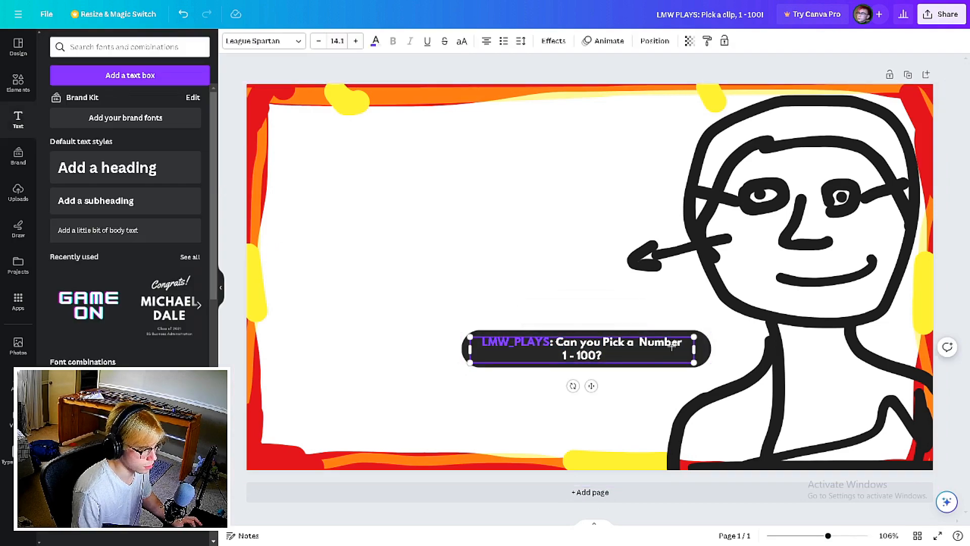
{"action": "left_click", "coordinate": [702, 349], "text": "shift"}
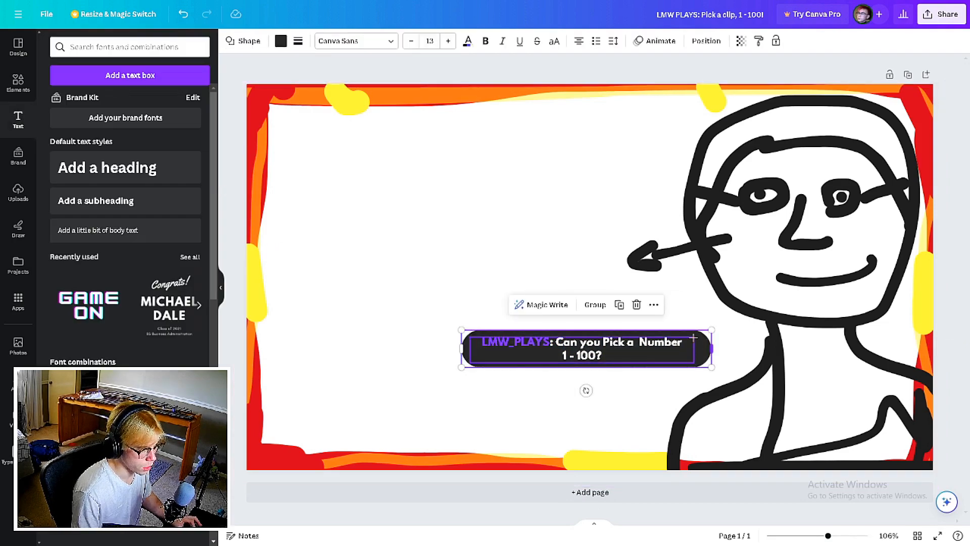
{"action": "left_click", "coordinate": [595, 305]}
{"action": "left_click_drag", "start_coordinate": [711, 330], "coordinate": [884, 303]}
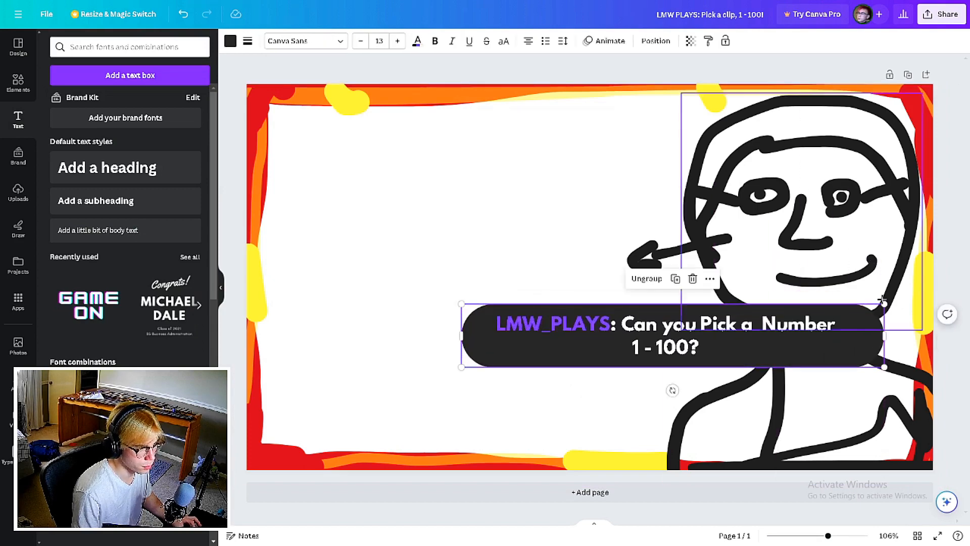
Tilt the grouped text label upward to the right, shrink it and place it across the figure's torso
{"action": "left_click_drag", "start_coordinate": [771, 347], "coordinate": [689, 379]}
{"action": "left_click_drag", "start_coordinate": [590, 423], "coordinate": [596, 423]}
{"action": "left_click_drag", "start_coordinate": [787, 310], "coordinate": [697, 342]}
{"action": "left_click_drag", "start_coordinate": [634, 375], "coordinate": [852, 384]}
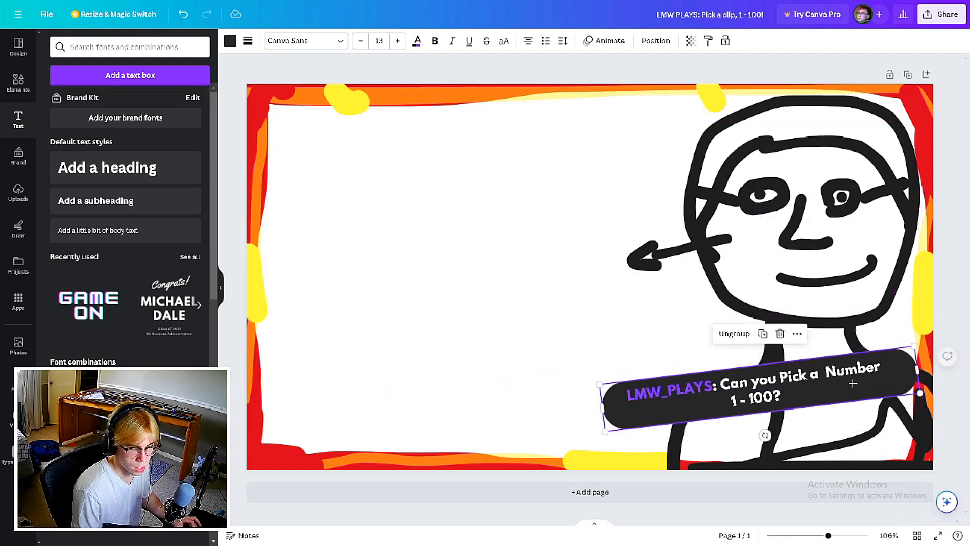
{"action": "left_click", "coordinate": [953, 304]}
Add a solid border around the label's rectangle and colour that border white, keeping the dark fill
{"action": "left_click", "coordinate": [669, 415]}
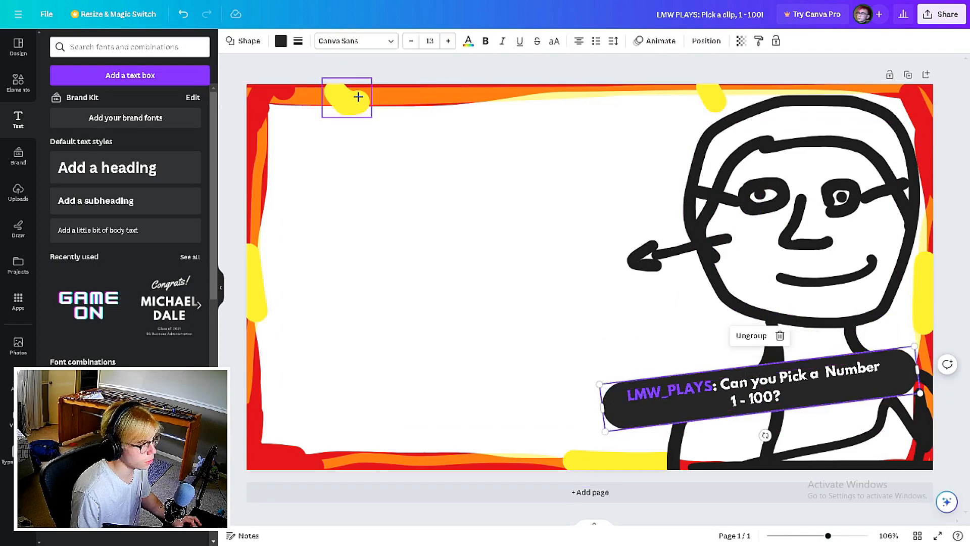
{"action": "left_click", "coordinate": [298, 41]}
{"action": "left_click_drag", "start_coordinate": [305, 107], "coordinate": [309, 107]}
{"action": "left_click", "coordinate": [281, 41]}
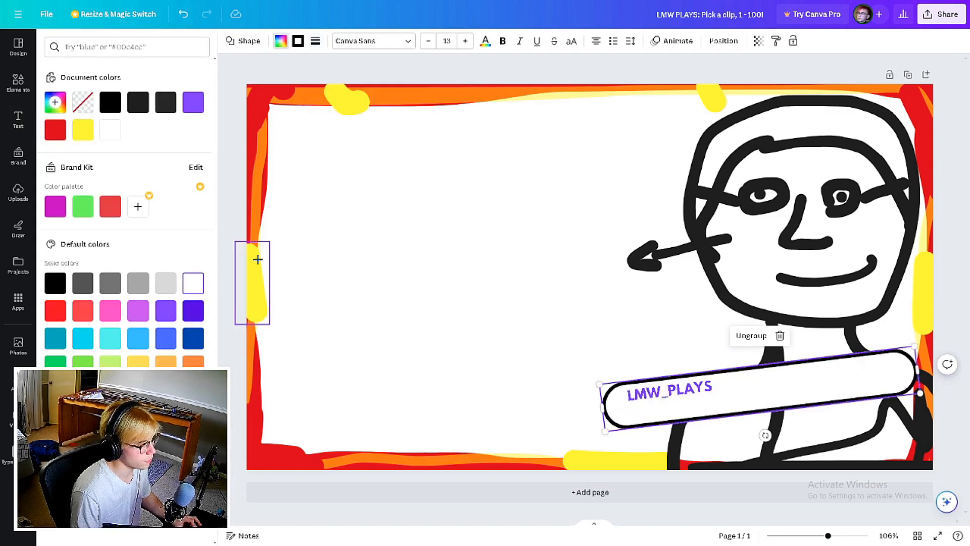
{"action": "left_click", "coordinate": [296, 44]}
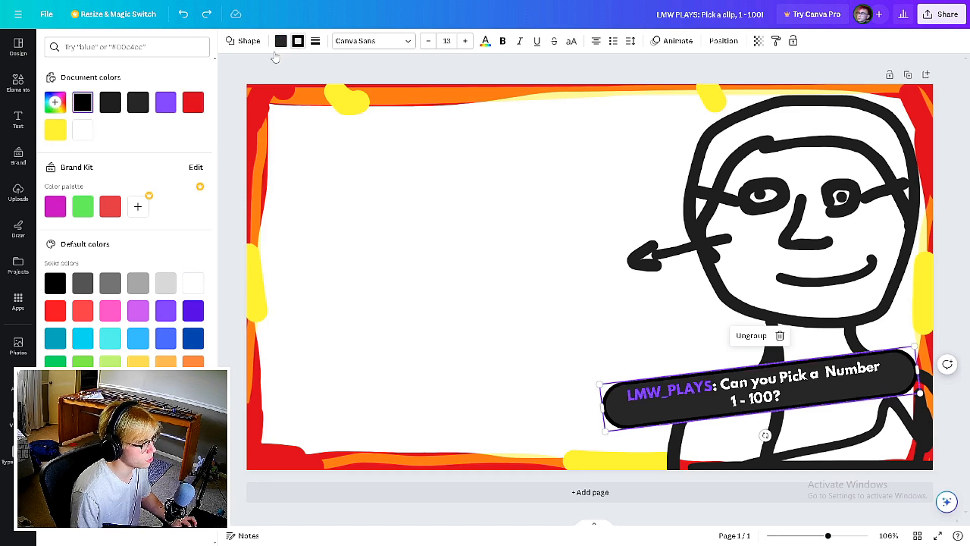
{"action": "left_click", "coordinate": [193, 282]}
{"action": "left_click", "coordinate": [238, 208]}
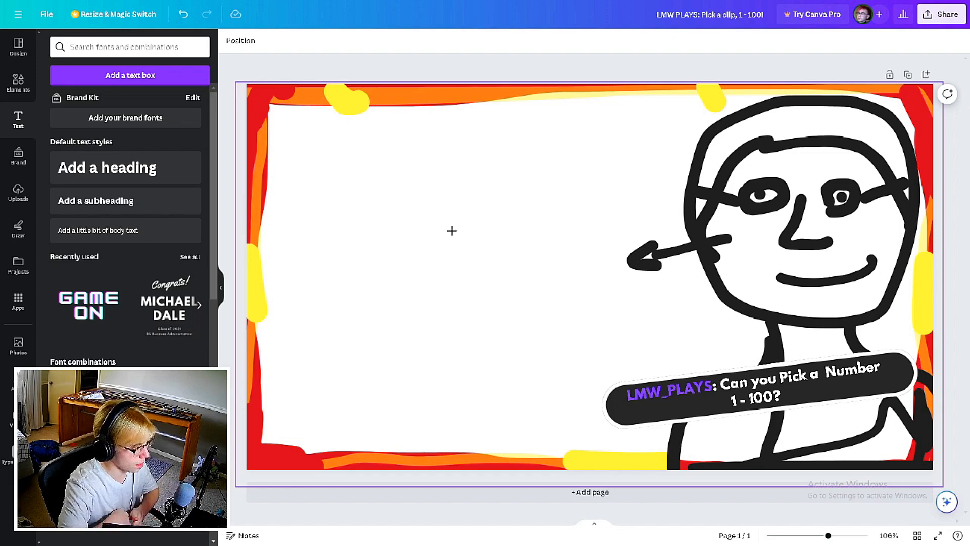
Add two uploaded cut-out photos to the page: the seated person in the black T-shirt and the person in the Musty hoodie
{"action": "left_click", "coordinate": [16, 86]}
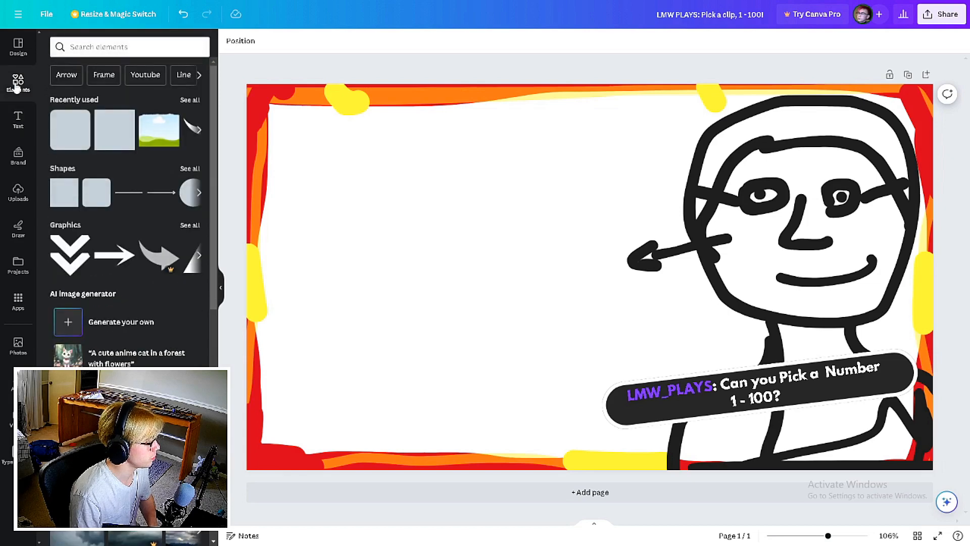
{"action": "left_click", "coordinate": [17, 195]}
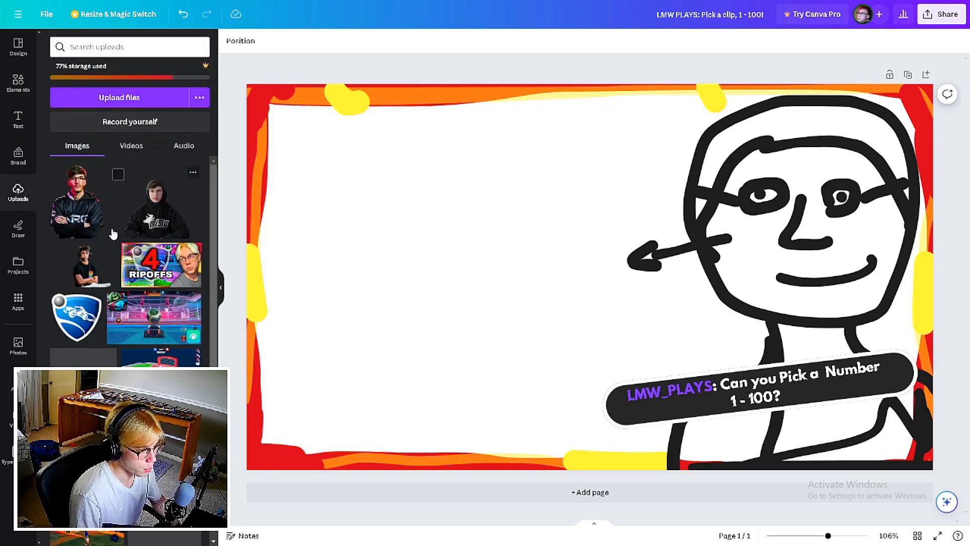
{"action": "left_click", "coordinate": [91, 264]}
{"action": "left_click", "coordinate": [144, 214]}
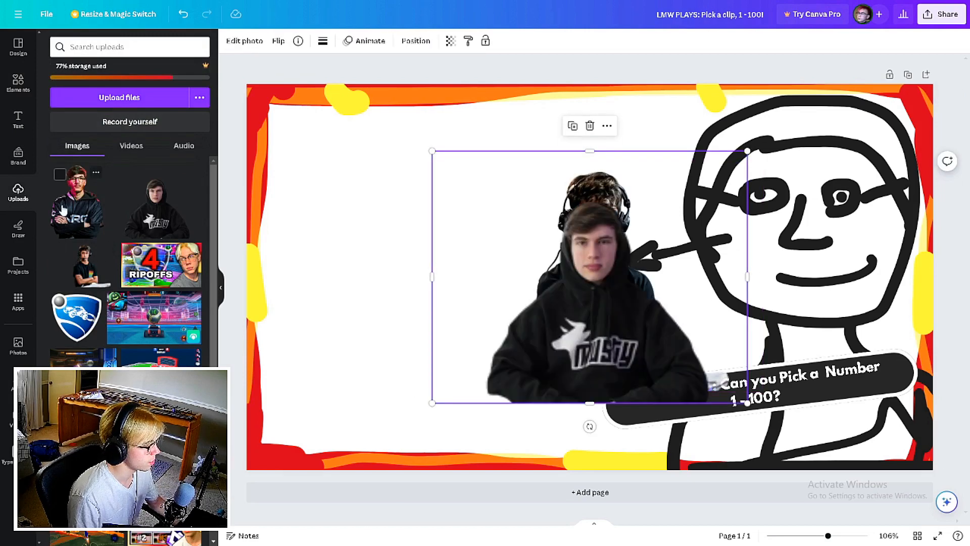
Add the uploaded cut-out of the person in the NRG jersey, enlarge it inside the border's left edge and crop its bottom to the border
{"action": "left_click", "coordinate": [62, 210]}
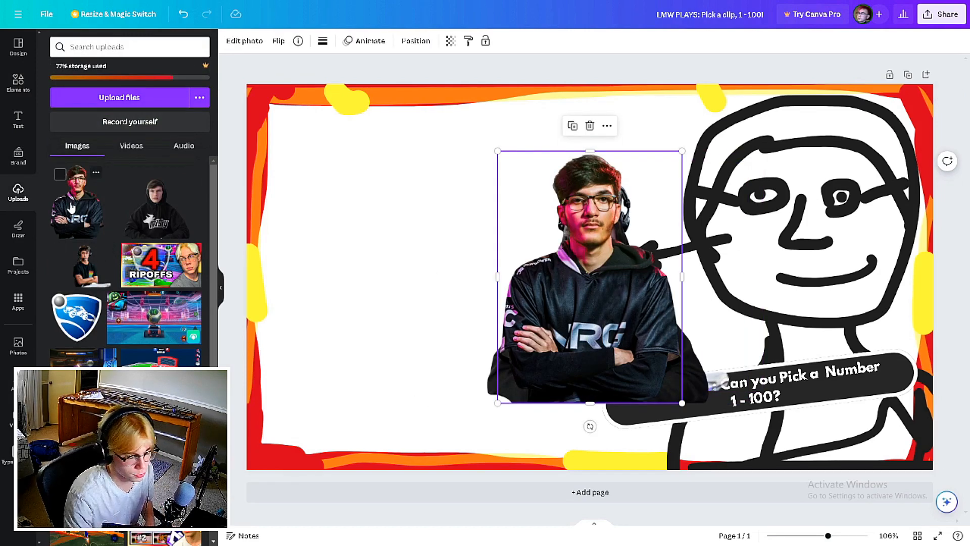
{"action": "left_click_drag", "start_coordinate": [580, 269], "coordinate": [311, 339]}
{"action": "left_click_drag", "start_coordinate": [414, 220], "coordinate": [516, 137]}
{"action": "left_click_drag", "start_coordinate": [230, 298], "coordinate": [261, 297]}
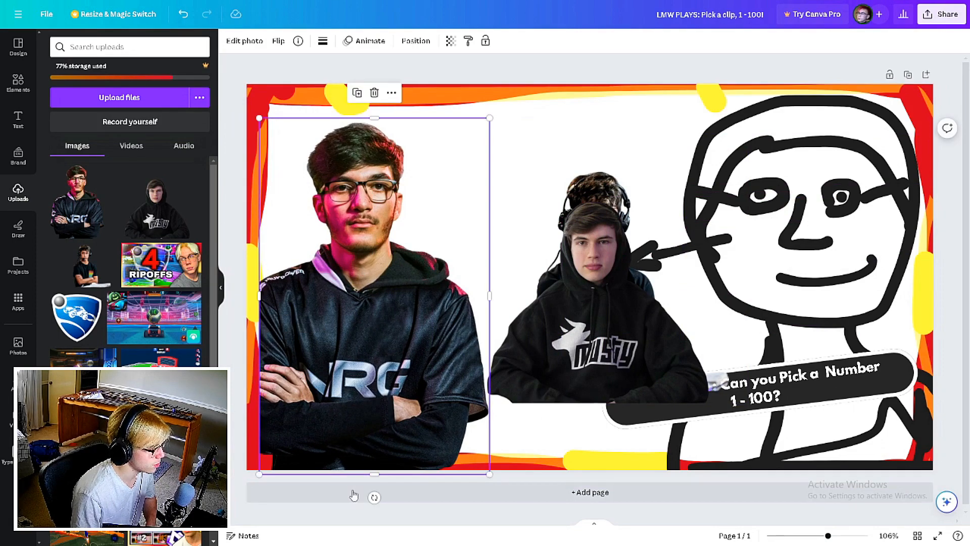
{"action": "left_click_drag", "start_coordinate": [370, 473], "coordinate": [370, 456]}
Enlarge the Musty hoodie and black T-shirt cut-outs and arrange them beside the NRG person, with the hoodie in front
{"action": "left_click", "coordinate": [543, 344]}
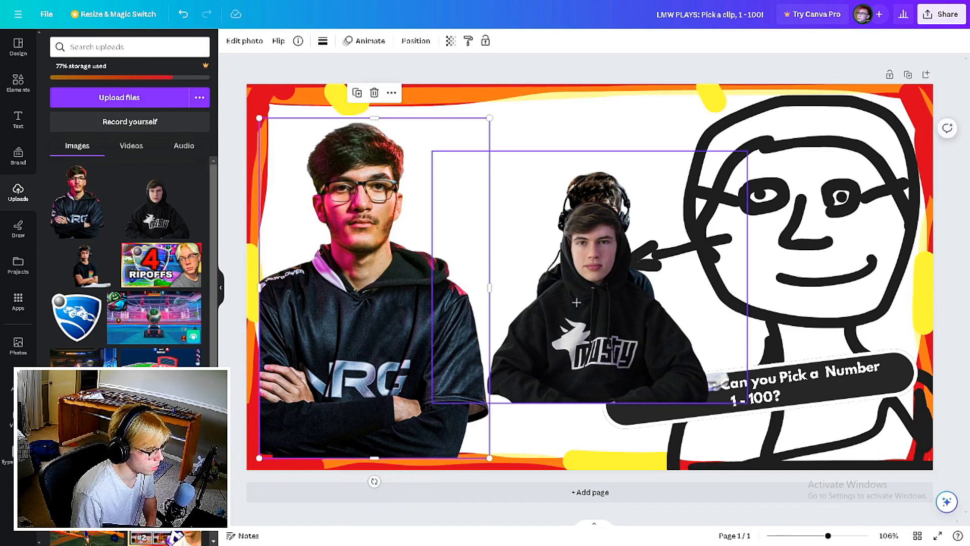
{"action": "left_click_drag", "start_coordinate": [543, 344], "coordinate": [401, 393]}
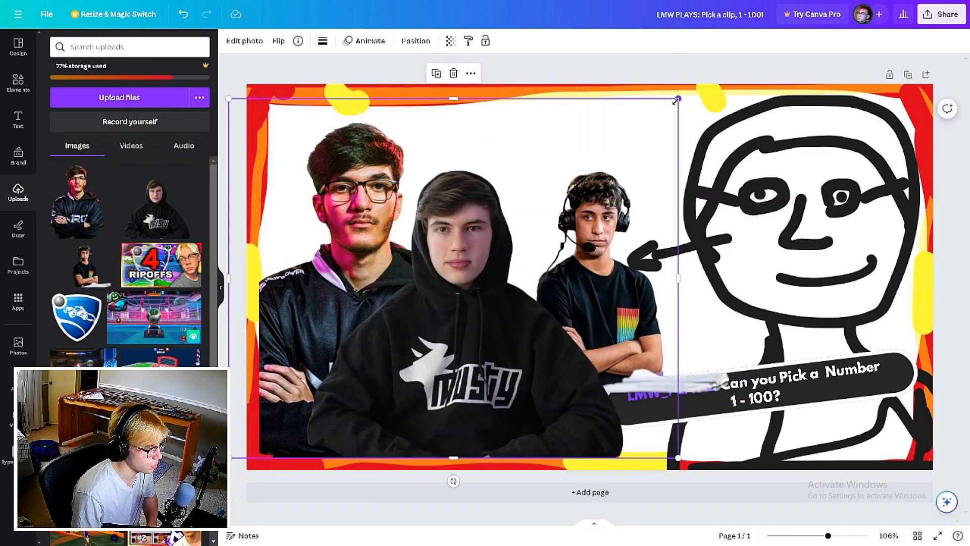
{"action": "left_click_drag", "start_coordinate": [678, 98], "coordinate": [744, 77]}
{"action": "left_click_drag", "start_coordinate": [528, 305], "coordinate": [493, 308]}
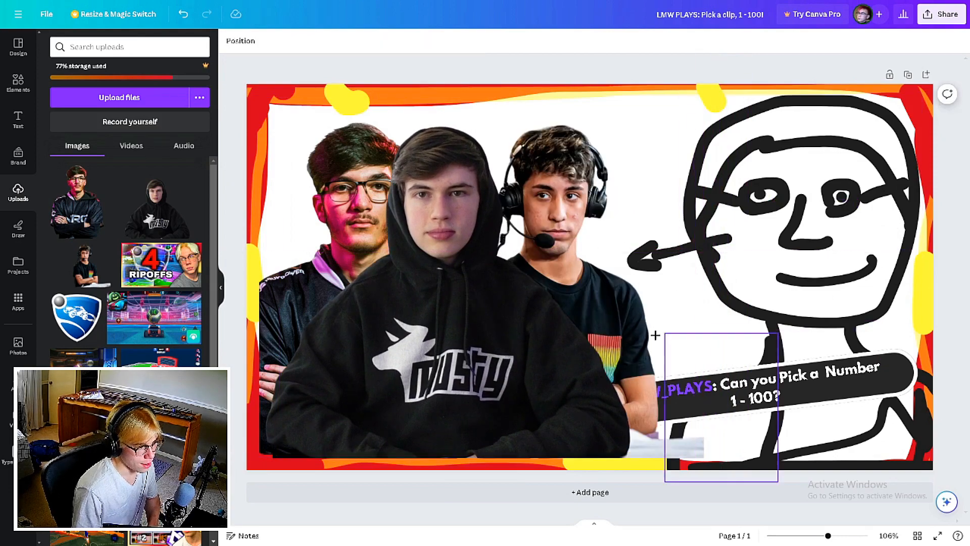
Move the tilted "LMW_PLAYS" label above all the cut-out photos in the layer order
{"action": "left_click", "coordinate": [500, 318]}
{"action": "left_click", "coordinate": [415, 41]}
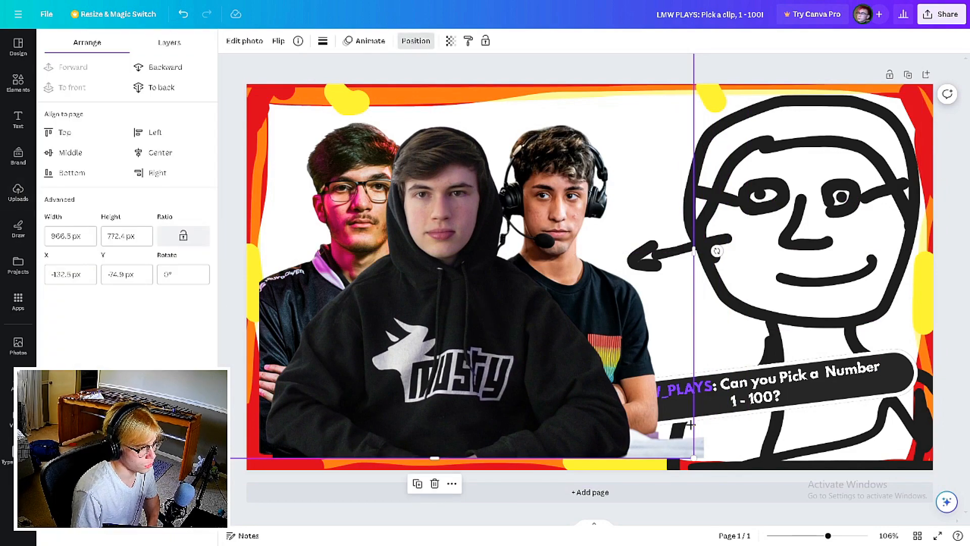
{"action": "left_click", "coordinate": [181, 45]}
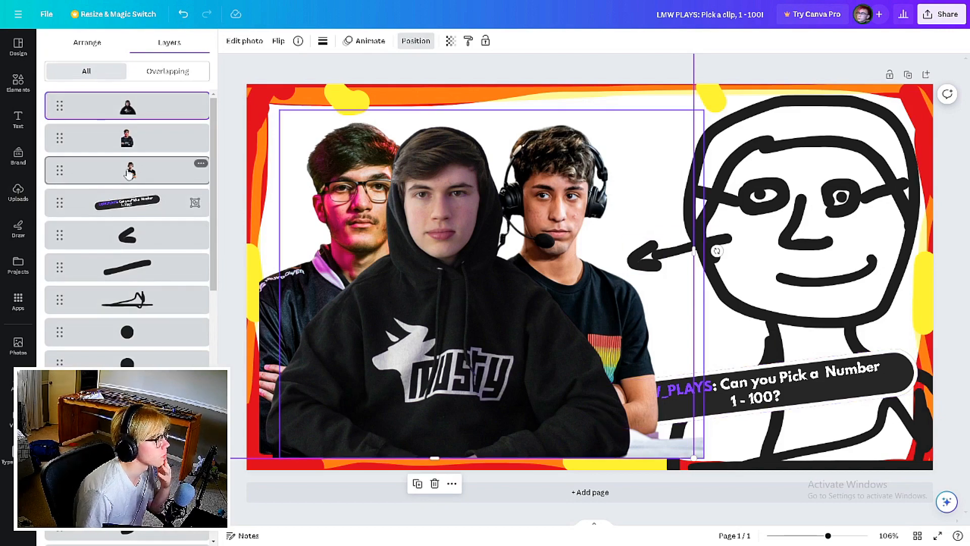
{"action": "left_click", "coordinate": [129, 172]}
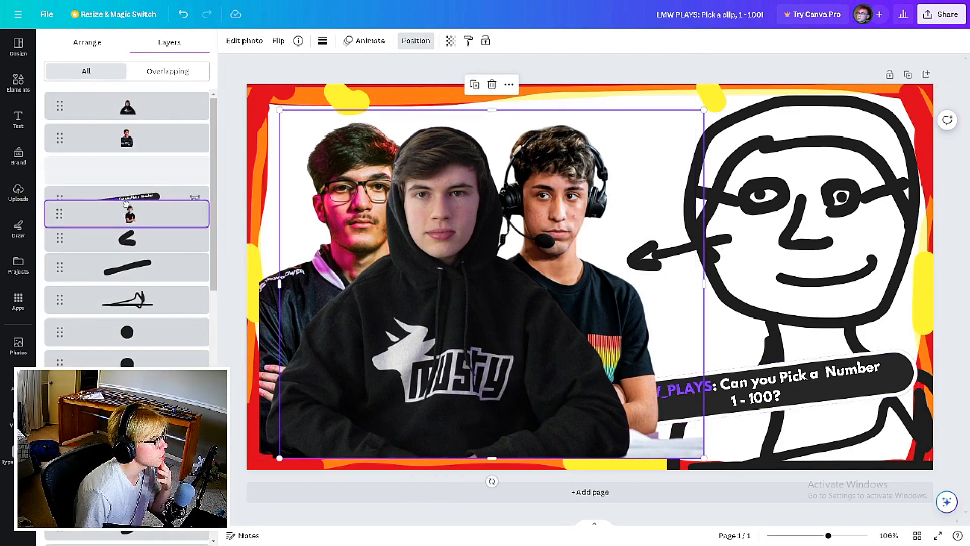
{"action": "left_click_drag", "start_coordinate": [127, 203], "coordinate": [127, 106]}
{"action": "left_click", "coordinate": [226, 148]}
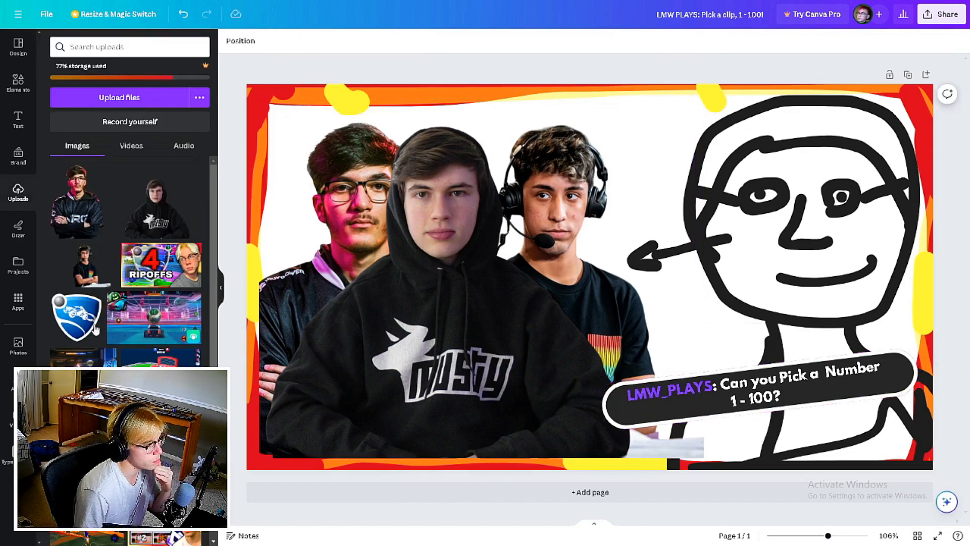
Handwrite "69" in quotation marks across the Musty hoodie with a green marker
{"action": "left_click", "coordinate": [18, 229]}
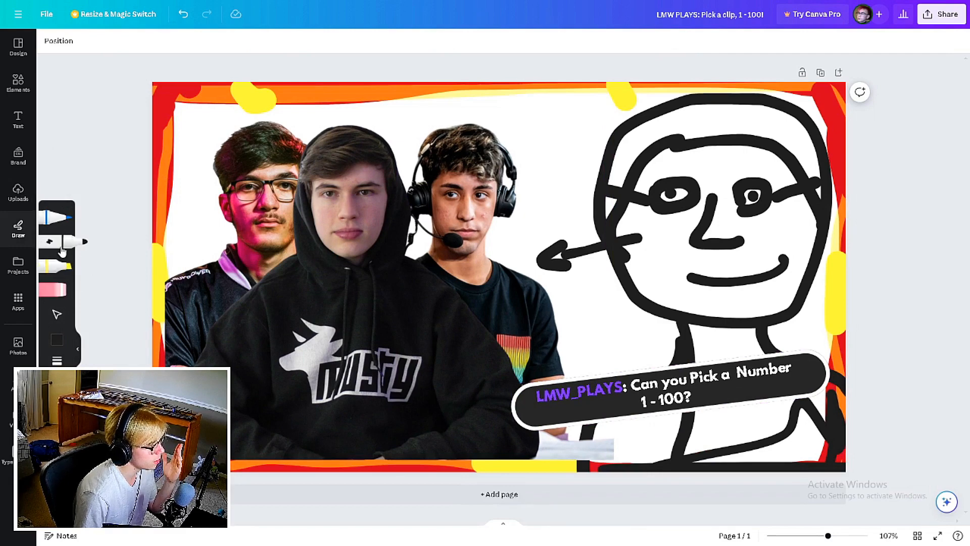
{"action": "left_click", "coordinate": [62, 251]}
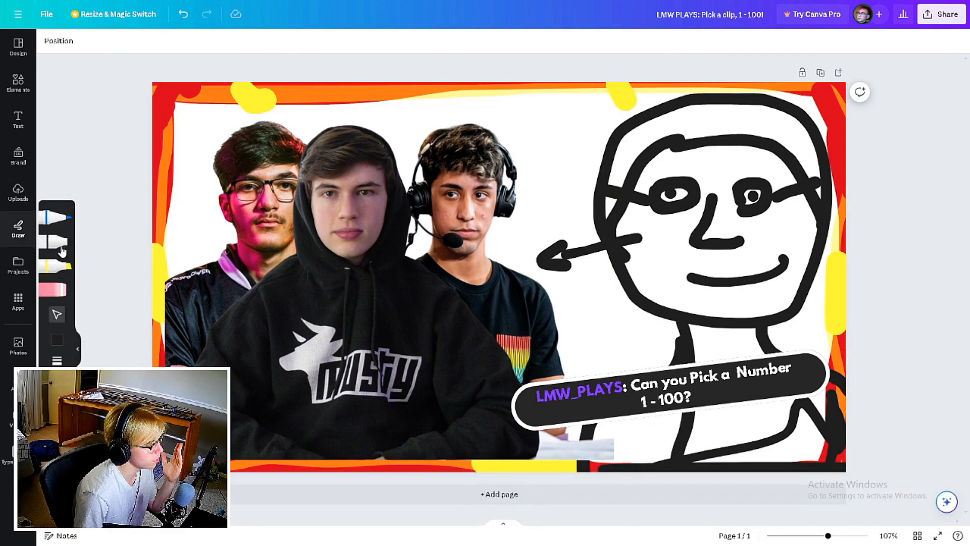
{"action": "left_click", "coordinate": [57, 339]}
{"action": "left_click", "coordinate": [133, 424]}
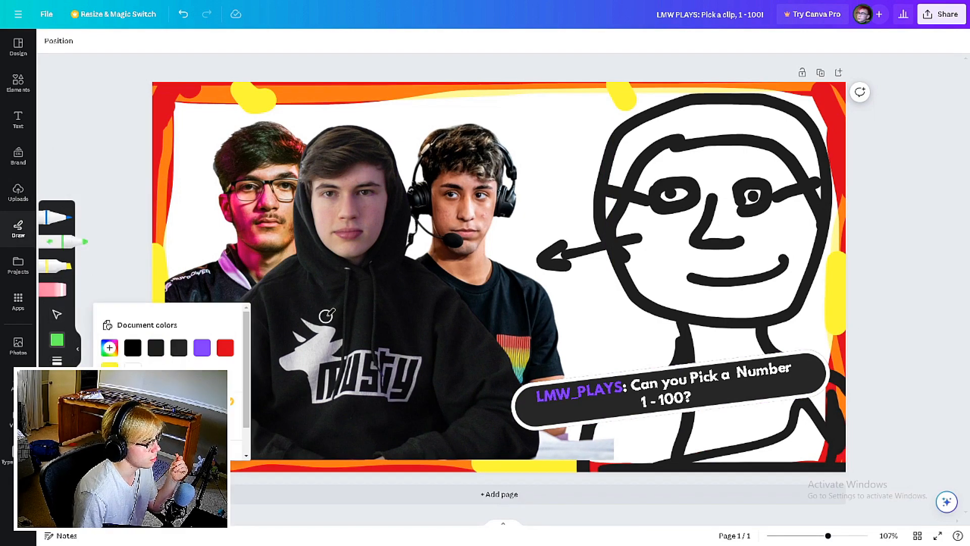
{"action": "left_click_drag", "start_coordinate": [320, 312], "coordinate": [322, 356]}
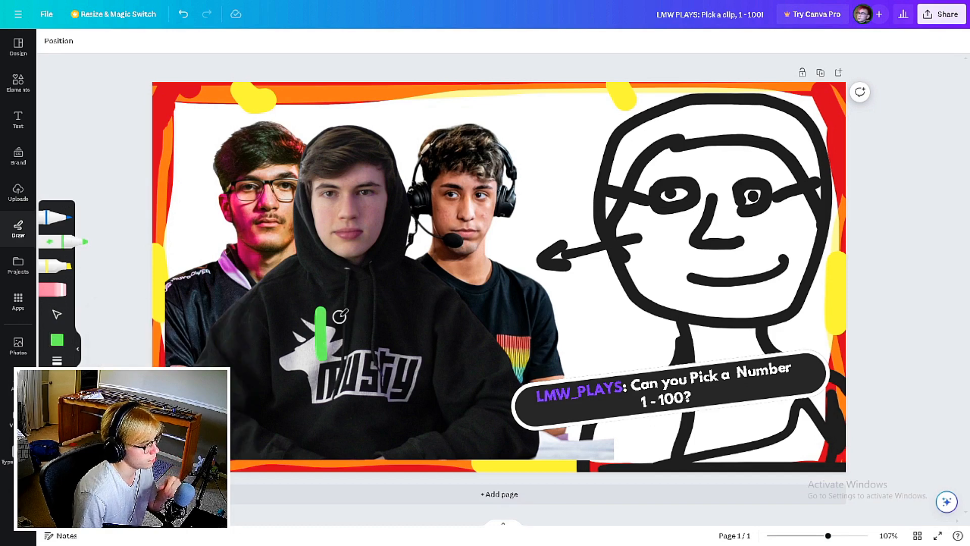
{"action": "key", "text": "ctrl+z"}
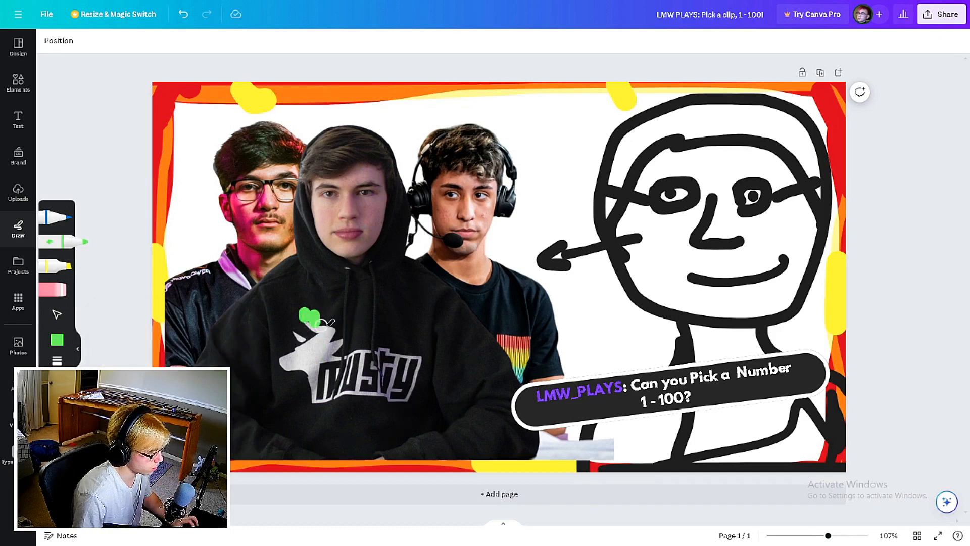
{"action": "mouse_move", "coordinate": [346, 312]}
{"action": "left_mouse_down"}
{"action": "mouse_move", "coordinate": [331, 327]}
{"action": "mouse_move", "coordinate": [339, 360]}
{"action": "mouse_move", "coordinate": [338, 340]}
{"action": "mouse_move", "coordinate": [373, 347]}
{"action": "left_mouse_up"}
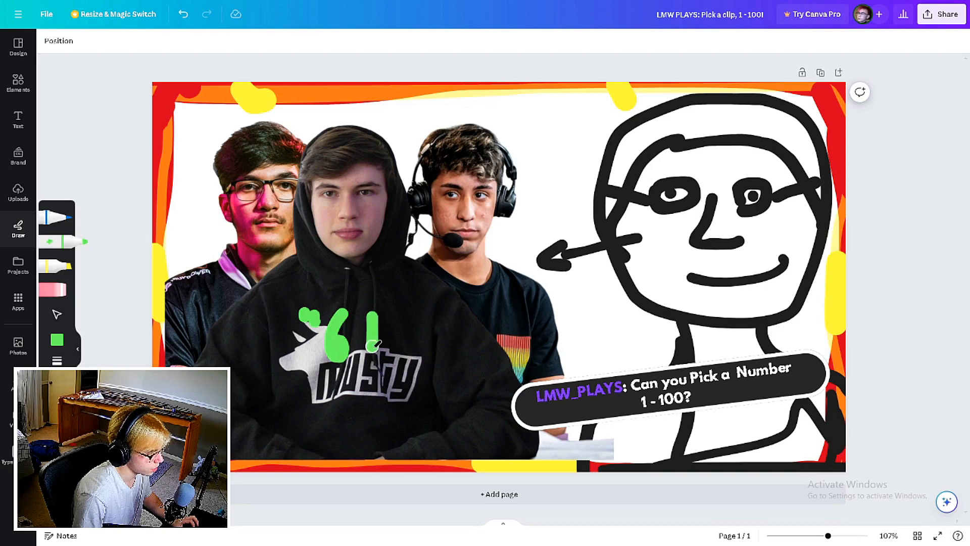
{"action": "left_click_drag", "start_coordinate": [376, 313], "coordinate": [378, 322]}
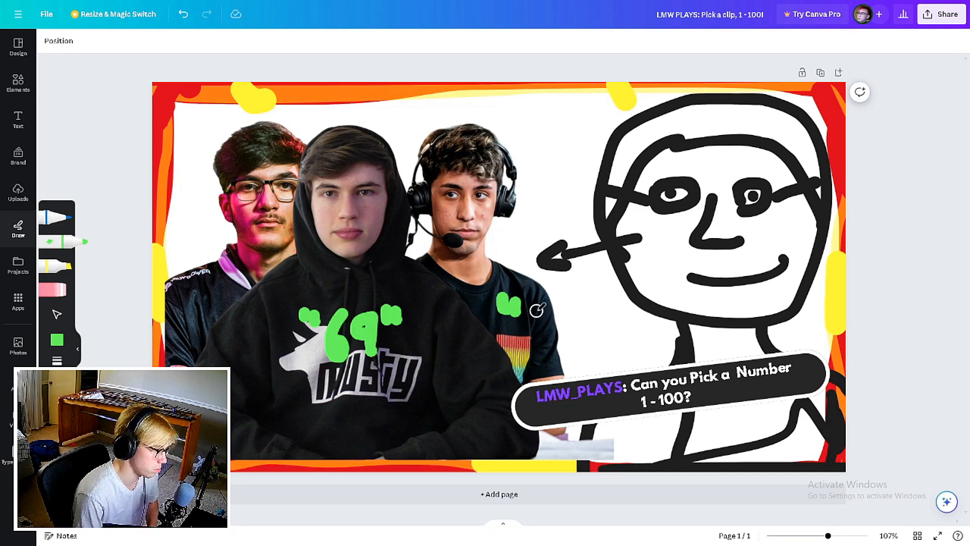
Handwrite green numbers "100" and "2" on the other two people and draw boxed labels over all three heads
{"action": "left_click_drag", "start_coordinate": [537, 305], "coordinate": [537, 339]}
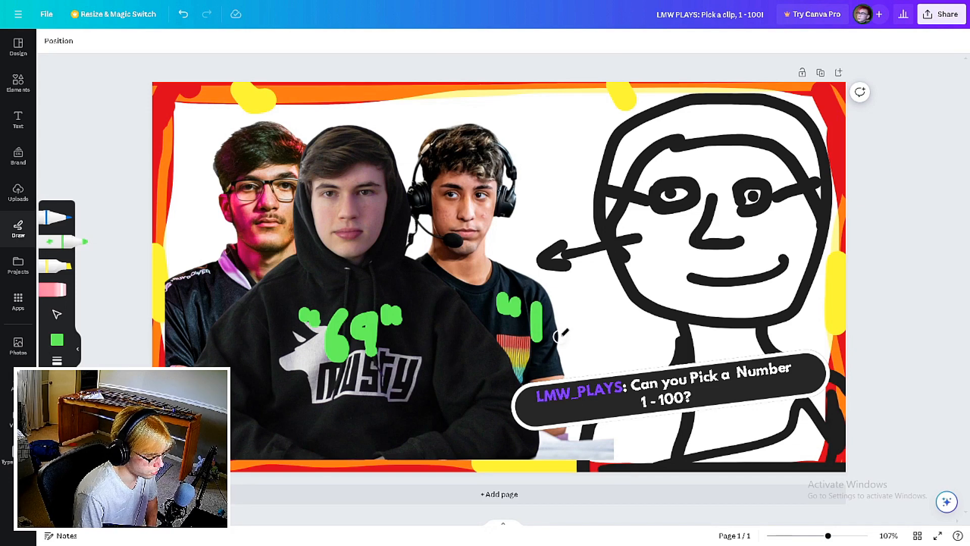
{"action": "mouse_move", "coordinate": [556, 304]}
{"action": "left_mouse_down"}
{"action": "mouse_move", "coordinate": [565, 332]}
{"action": "mouse_move", "coordinate": [577, 304]}
{"action": "mouse_move", "coordinate": [588, 333]}
{"action": "left_mouse_up"}
{"action": "left_click_drag", "start_coordinate": [194, 251], "coordinate": [192, 276]}
{"action": "mouse_move", "coordinate": [217, 259]}
{"action": "left_mouse_down"}
{"action": "mouse_move", "coordinate": [225, 281]}
{"action": "mouse_move", "coordinate": [260, 288]}
{"action": "left_mouse_up"}
{"action": "left_click_drag", "start_coordinate": [269, 253], "coordinate": [267, 273]}
{"action": "left_click_drag", "start_coordinate": [286, 253], "coordinate": [284, 268]}
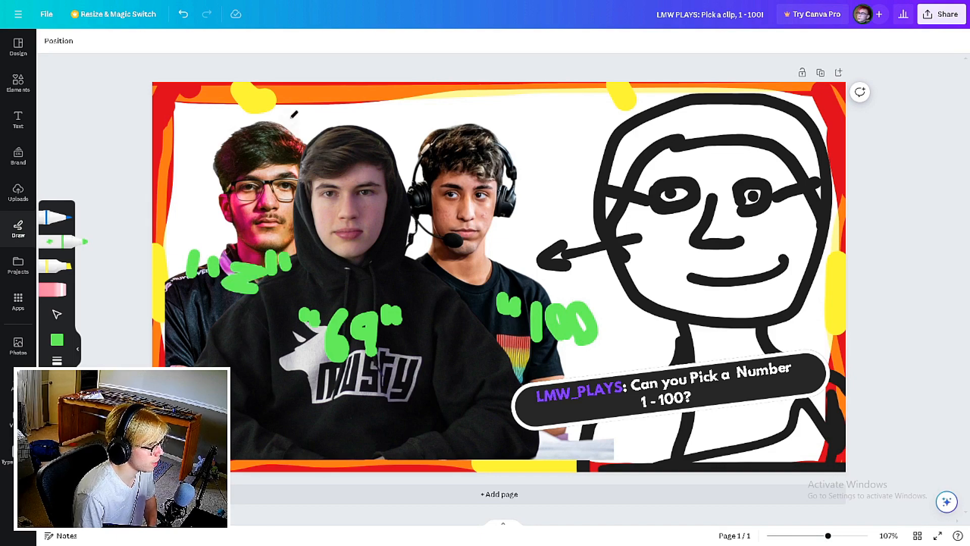
{"action": "mouse_move", "coordinate": [295, 138]}
{"action": "left_mouse_down"}
{"action": "mouse_move", "coordinate": [364, 173]}
{"action": "mouse_move", "coordinate": [398, 170]}
{"action": "mouse_move", "coordinate": [406, 112]}
{"action": "mouse_move", "coordinate": [299, 121]}
{"action": "left_mouse_up"}
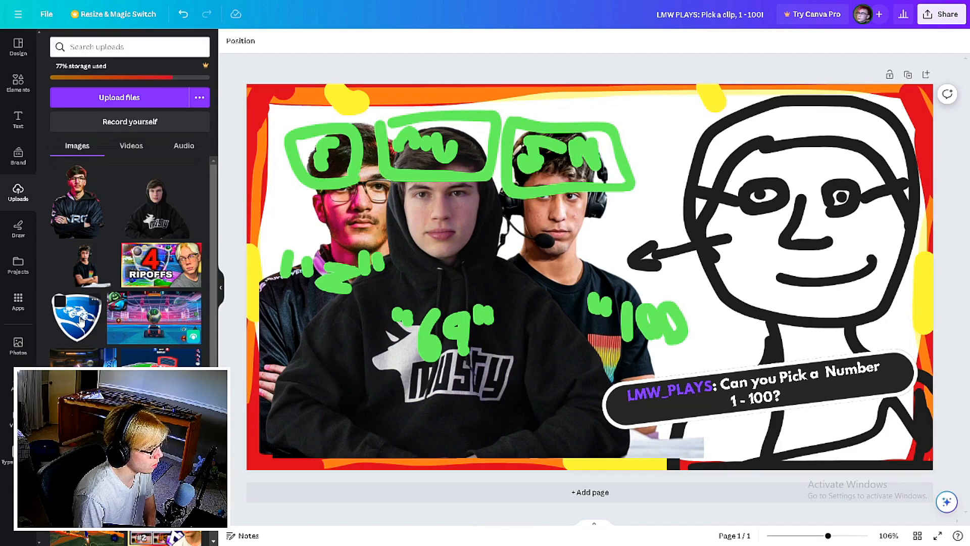
Place a small Rocket League logo at the photos' lower-left corner and add the winged rank badge over the hooded person
{"action": "left_click", "coordinate": [81, 322]}
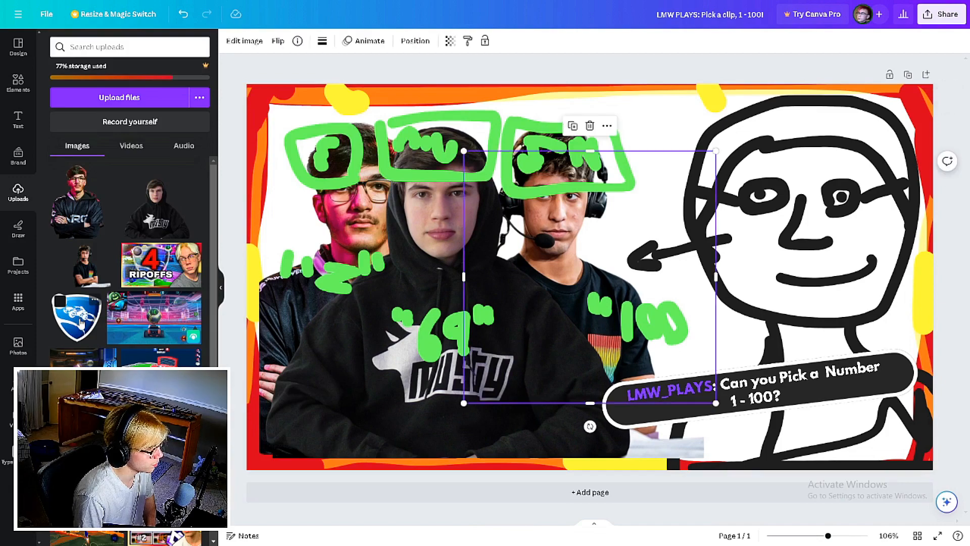
{"action": "left_click_drag", "start_coordinate": [569, 278], "coordinate": [352, 319]}
{"action": "left_click_drag", "start_coordinate": [500, 442], "coordinate": [287, 426]}
{"action": "scroll", "coordinate": [141, 316], "scroll_direction": "down", "scroll_amount": 5}
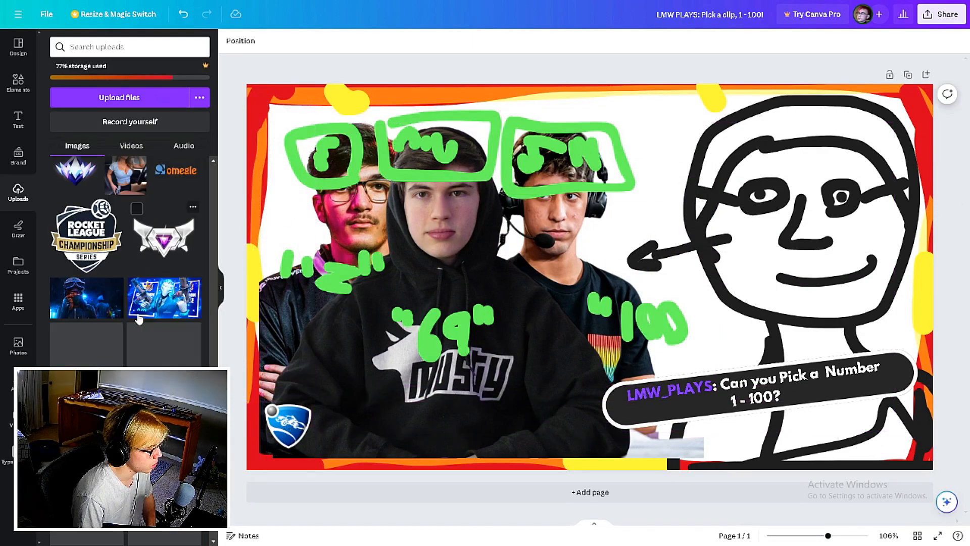
{"action": "left_click_drag", "start_coordinate": [166, 200], "coordinate": [401, 196]}
Add the purple diamond rank badge, tilt it clockwise beside the drawn figure's neck and send it to the back
{"action": "scroll", "coordinate": [173, 276], "scroll_direction": "down", "scroll_amount": 10}
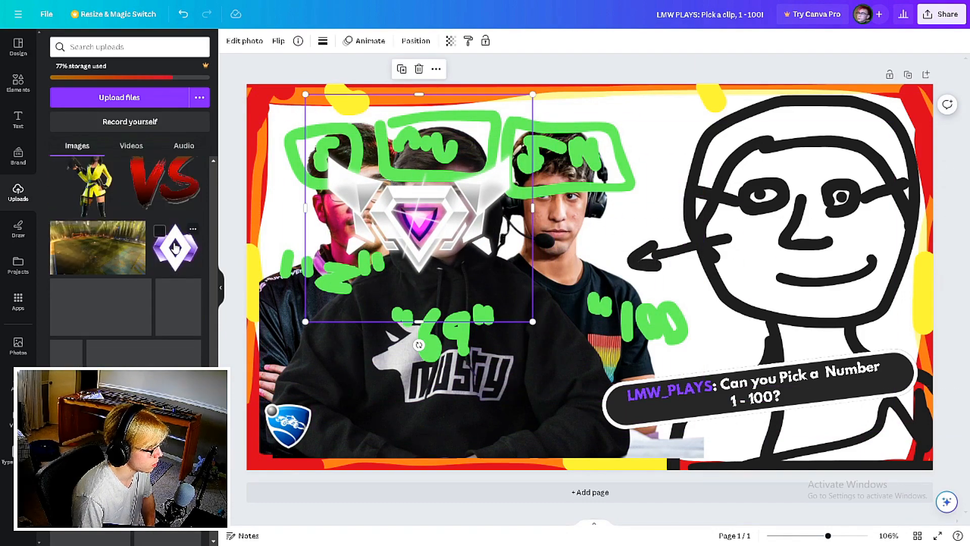
{"action": "left_click_drag", "start_coordinate": [173, 275], "coordinate": [627, 342]}
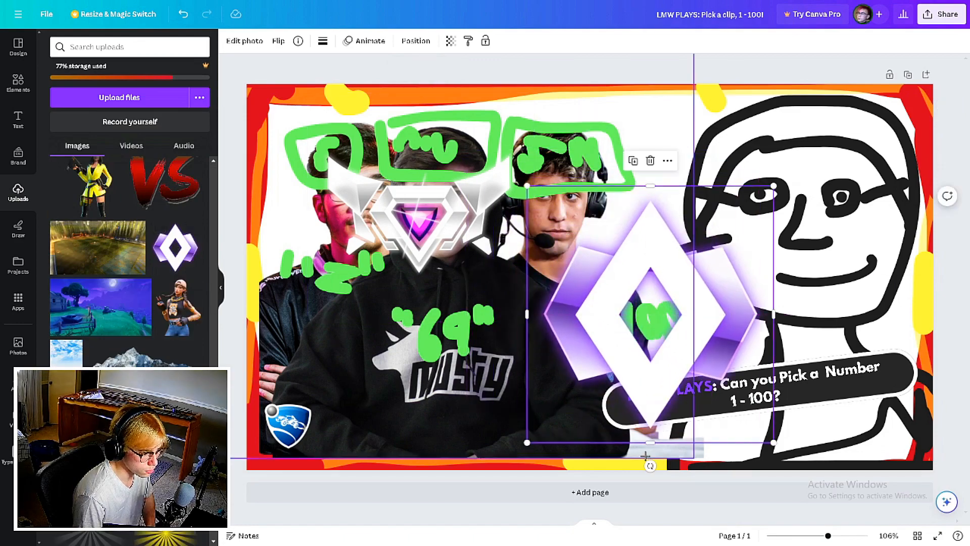
{"action": "left_click_drag", "start_coordinate": [650, 466], "coordinate": [728, 465]}
{"action": "left_click_drag", "start_coordinate": [692, 313], "coordinate": [752, 364]}
{"action": "right_click", "coordinate": [753, 365]}
{"action": "mouse_move", "coordinate": [821, 347]}
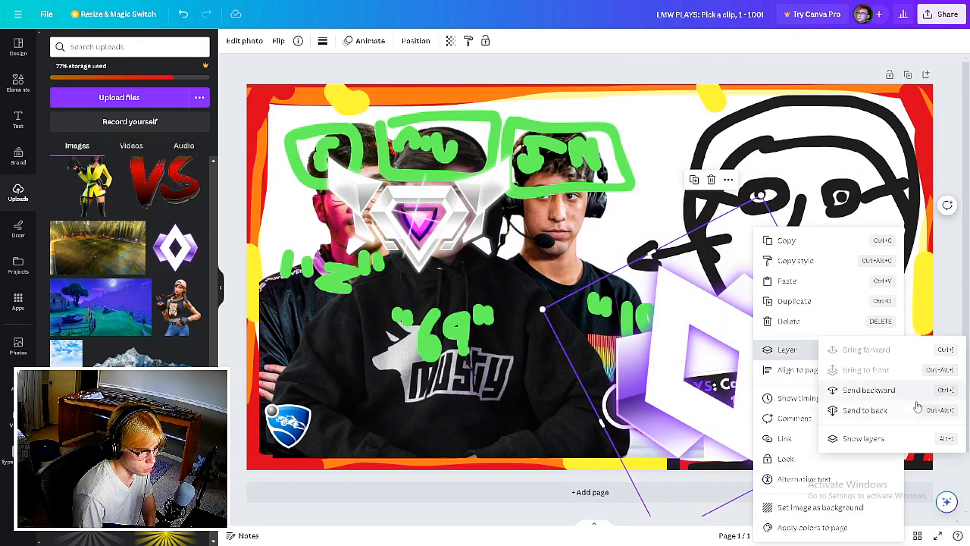
{"action": "left_click", "coordinate": [894, 406]}
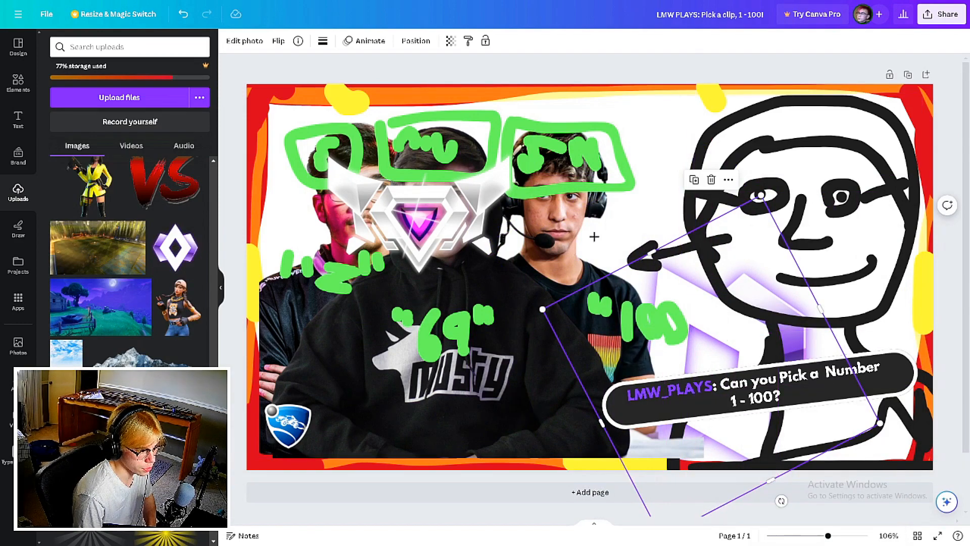
{"action": "left_click", "coordinate": [225, 165]}
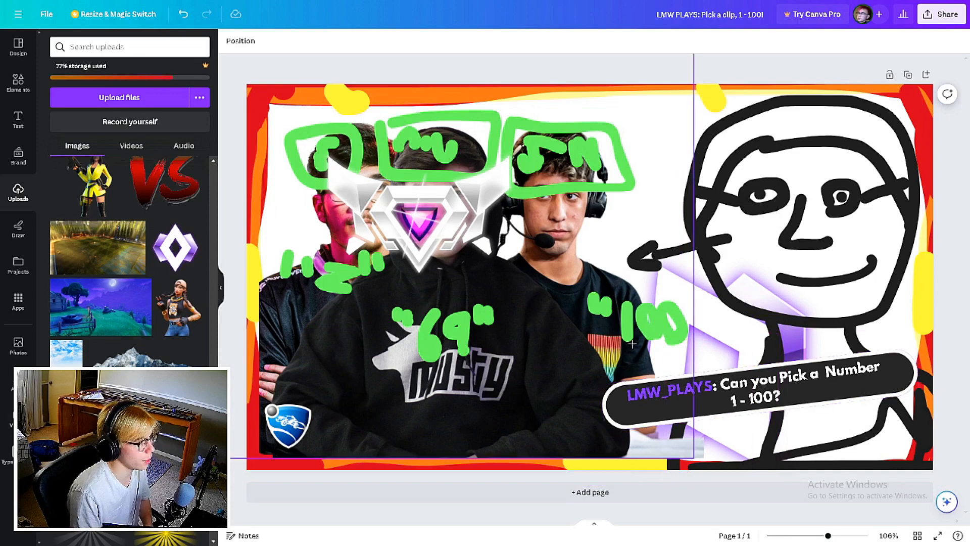
Add a red "PICK A CLIP" heading in Gagalin at size 102 across the top of the three photos
{"action": "left_click", "coordinate": [18, 119]}
{"action": "left_click", "coordinate": [124, 161]}
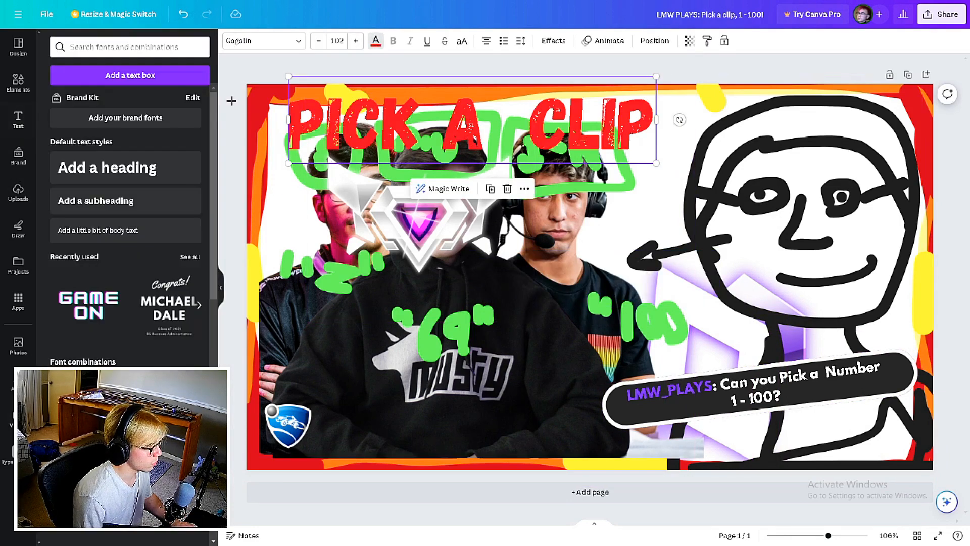
{"action": "left_click_drag", "start_coordinate": [472, 117], "coordinate": [466, 127]}
Apply the Lift effect at intensity 100 to the "PICK A CLIP" heading
{"action": "left_click", "coordinate": [553, 41]}
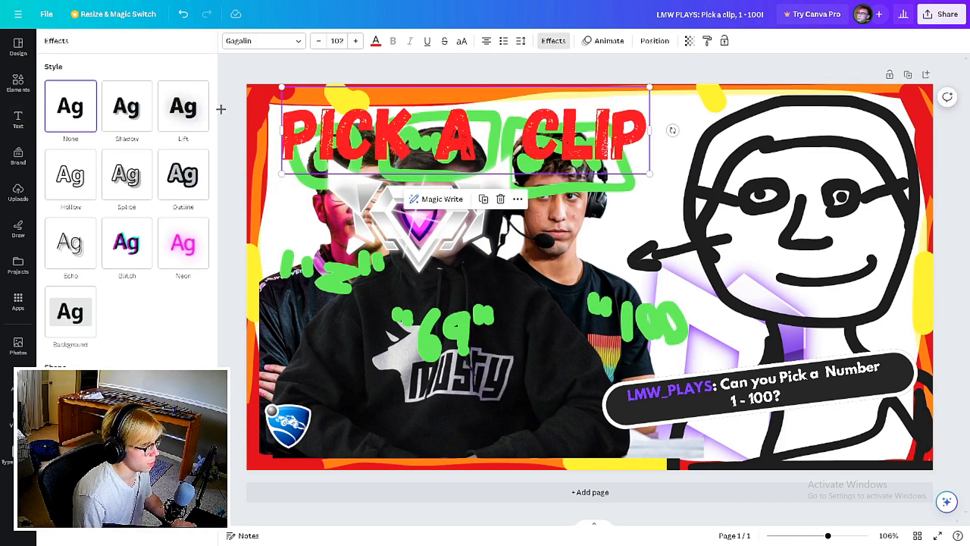
{"action": "left_click", "coordinate": [183, 106]}
{"action": "left_click_drag", "start_coordinate": [126, 174], "coordinate": [210, 172]}
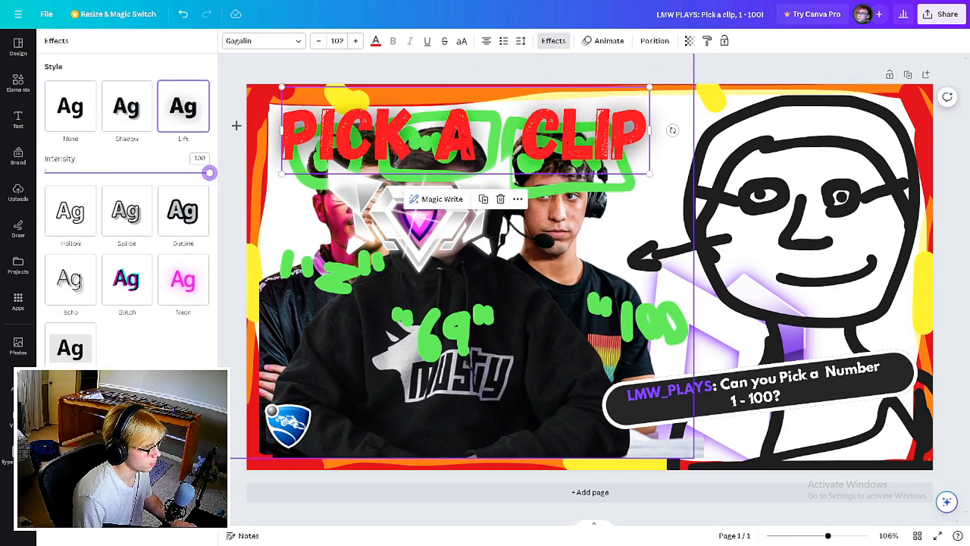
{"action": "left_click", "coordinate": [234, 124]}
Move the "PICK A CLIP" heading slightly upward and colour it white
{"action": "left_click_drag", "start_coordinate": [429, 145], "coordinate": [436, 134]}
{"action": "left_click", "coordinate": [377, 42]}
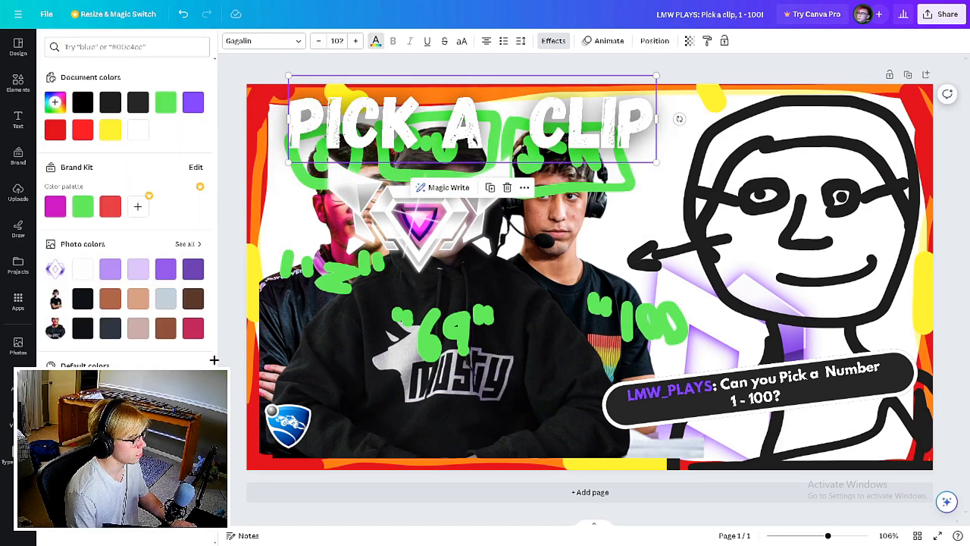
Give the "PICK A CLIP" heading a black Shadow effect with offset 0, direction 0, blur 100 and transparency 100
{"action": "left_click", "coordinate": [554, 42]}
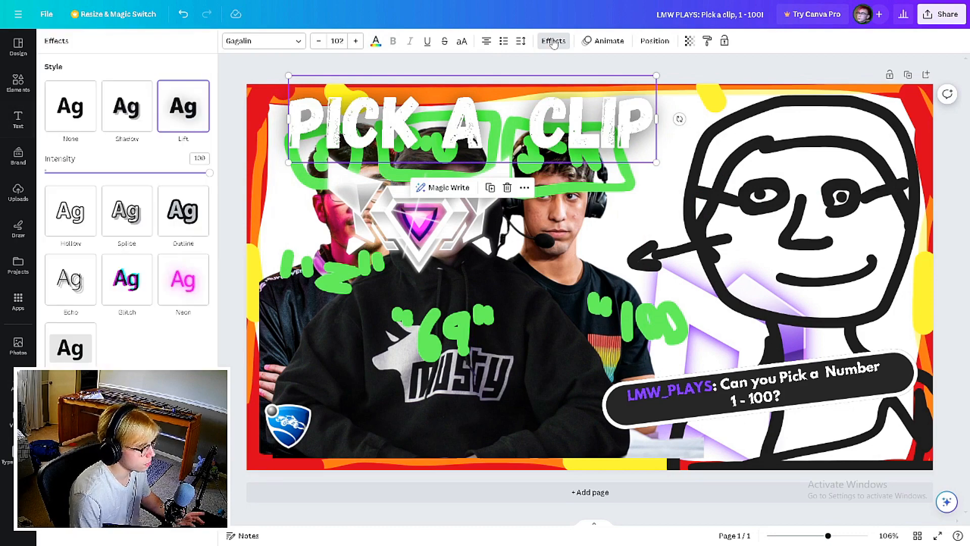
{"action": "left_click", "coordinate": [145, 110]}
{"action": "left_click_drag", "start_coordinate": [124, 171], "coordinate": [40, 172]}
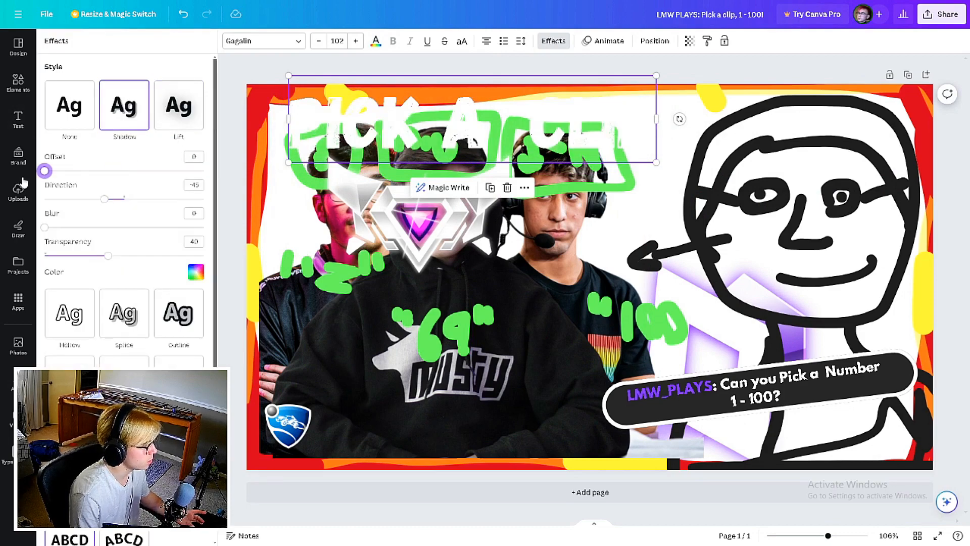
{"action": "left_click_drag", "start_coordinate": [107, 202], "coordinate": [124, 199]}
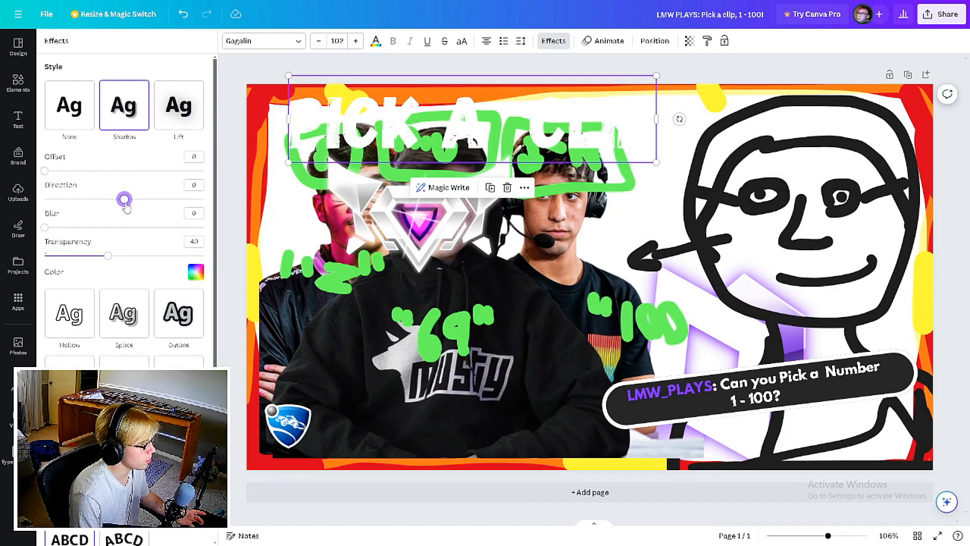
{"action": "left_click_drag", "start_coordinate": [45, 227], "coordinate": [205, 228]}
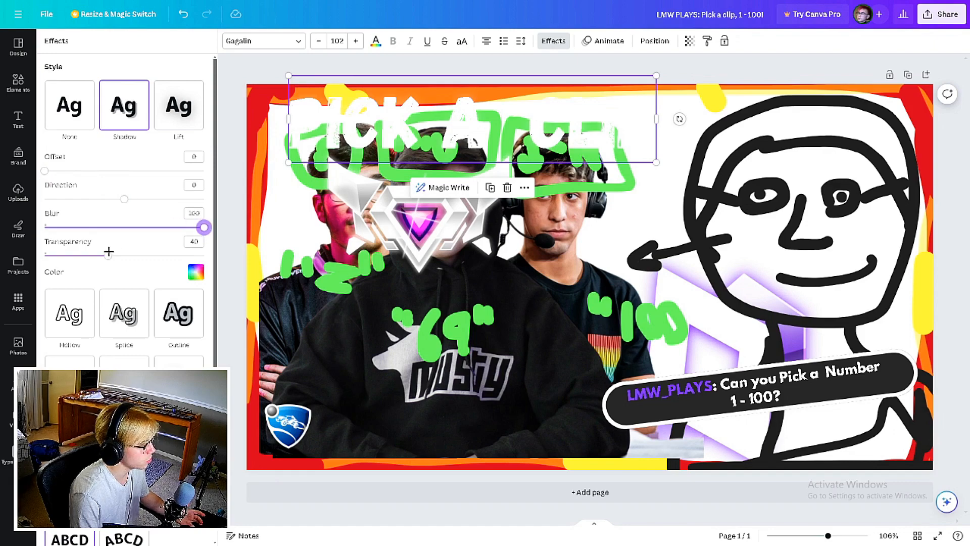
{"action": "left_click_drag", "start_coordinate": [108, 255], "coordinate": [267, 259]}
{"action": "left_click", "coordinate": [196, 272]}
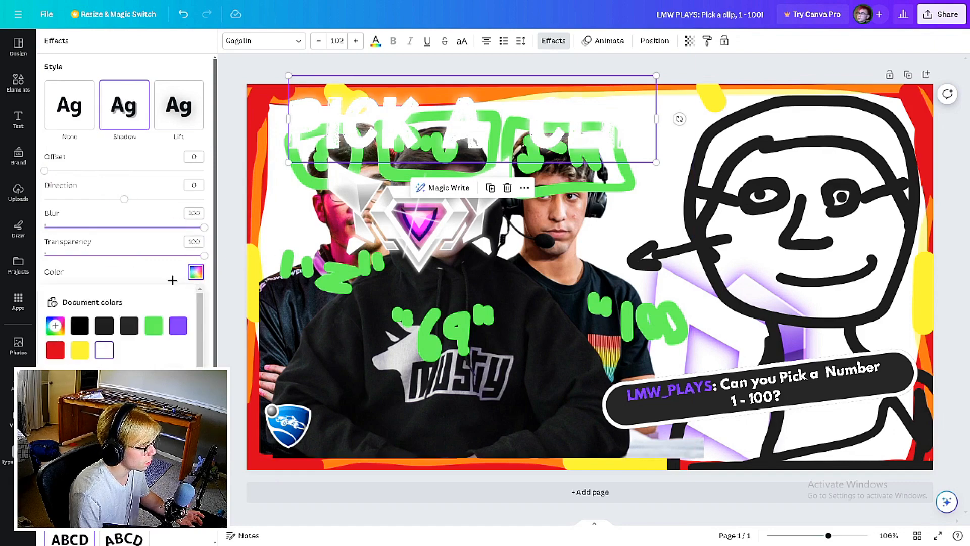
{"action": "left_click", "coordinate": [73, 326]}
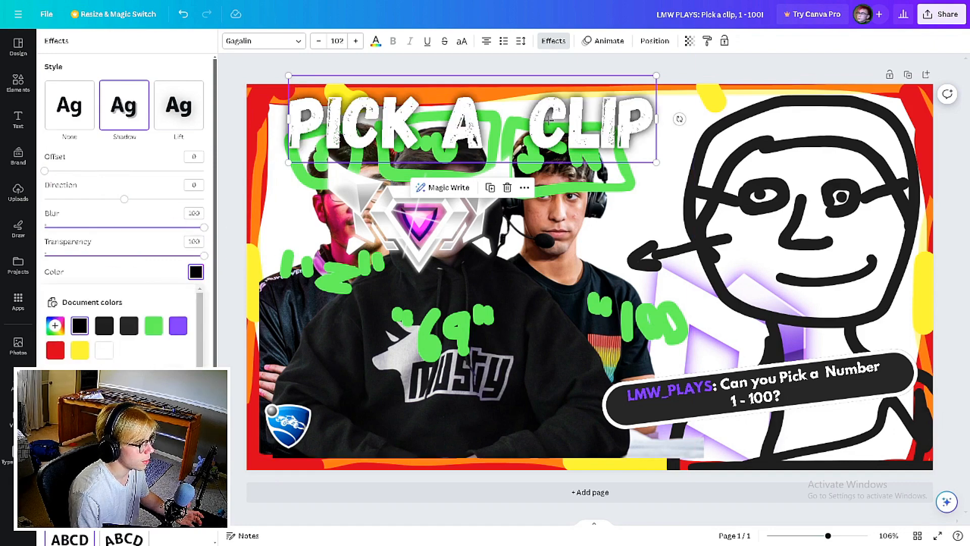
Duplicate the shadowed "PICK A CLIP" heading and lay the copy exactly over the original
{"action": "left_click", "coordinate": [491, 190]}
{"action": "left_click_drag", "start_coordinate": [479, 138], "coordinate": [469, 127]}
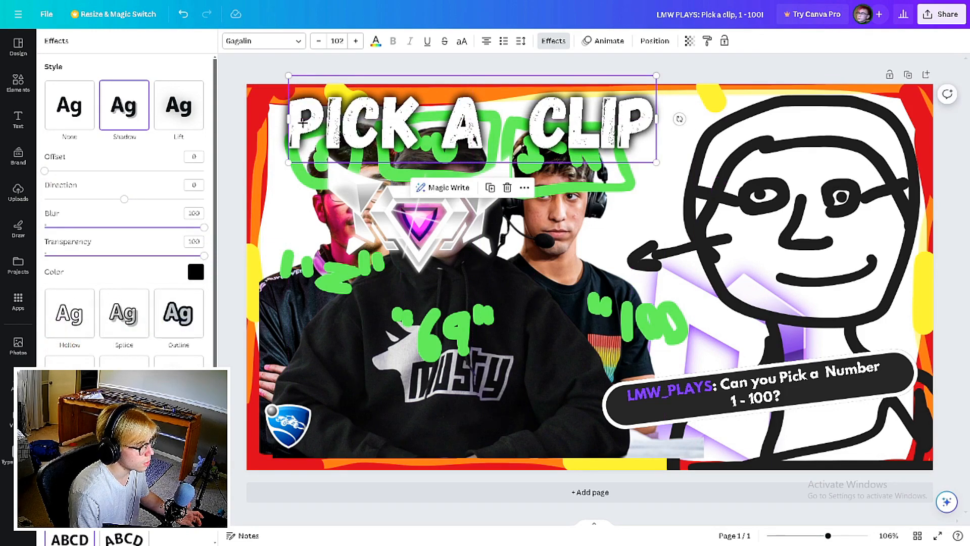
{"action": "left_click", "coordinate": [241, 110]}
Move the silver winged rank badge down onto the lower front of the middle person's black hoodie
{"action": "left_click", "coordinate": [420, 218]}
{"action": "left_click_drag", "start_coordinate": [420, 217], "coordinate": [446, 402]}
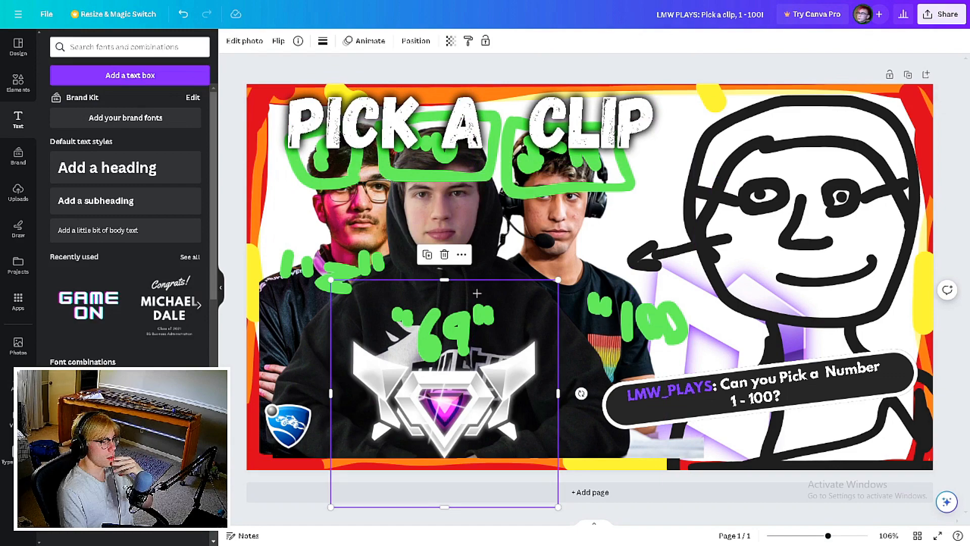
{"action": "left_click", "coordinate": [454, 178]}
{"action": "mouse_move", "coordinate": [454, 178]}
{"action": "left_mouse_down"}
{"action": "mouse_move", "coordinate": [454, 422]}
{"action": "mouse_move", "coordinate": [465, 238]}
{"action": "mouse_move", "coordinate": [454, 172]}
{"action": "left_mouse_up"}
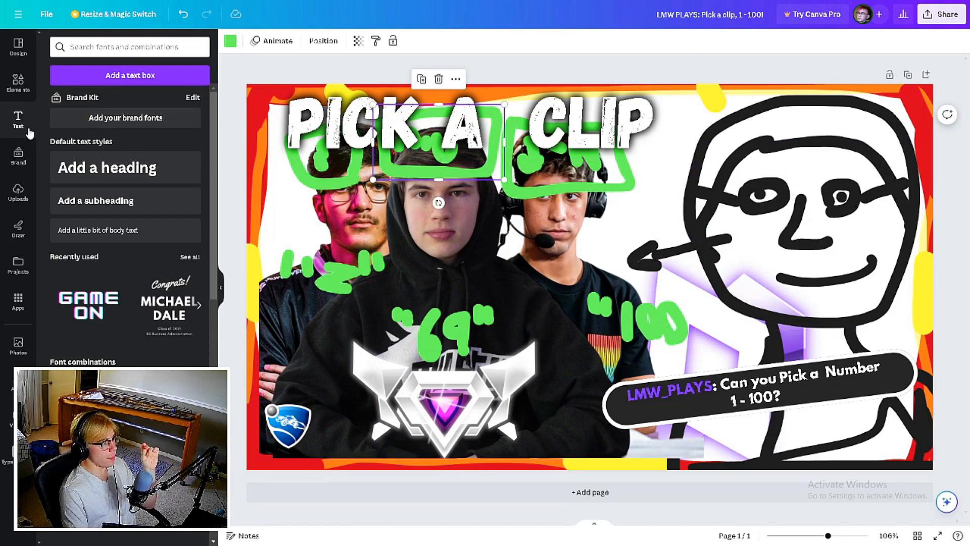
Draw two solid red marker patches and two red arrows between the photos and the drawn figure's head
{"action": "left_click", "coordinate": [19, 228]}
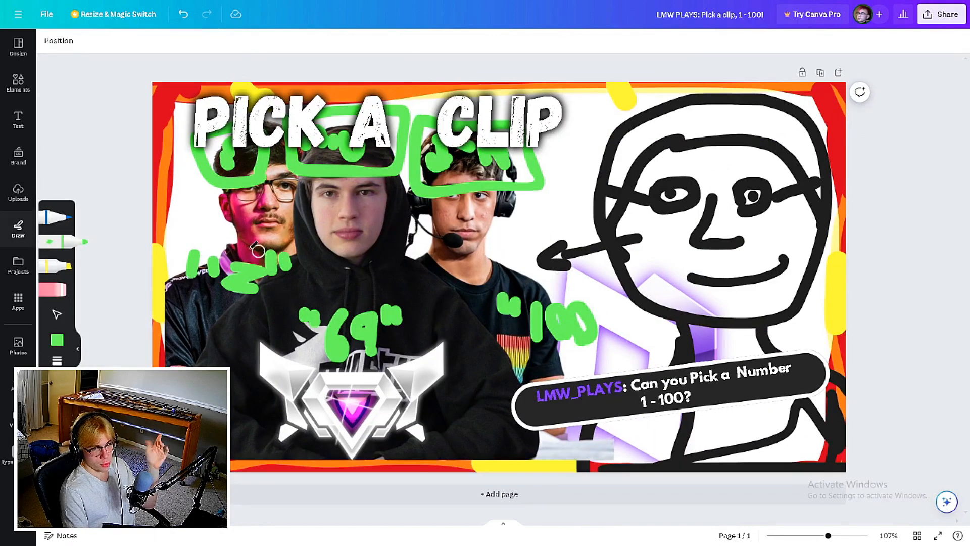
{"action": "left_click", "coordinate": [59, 342]}
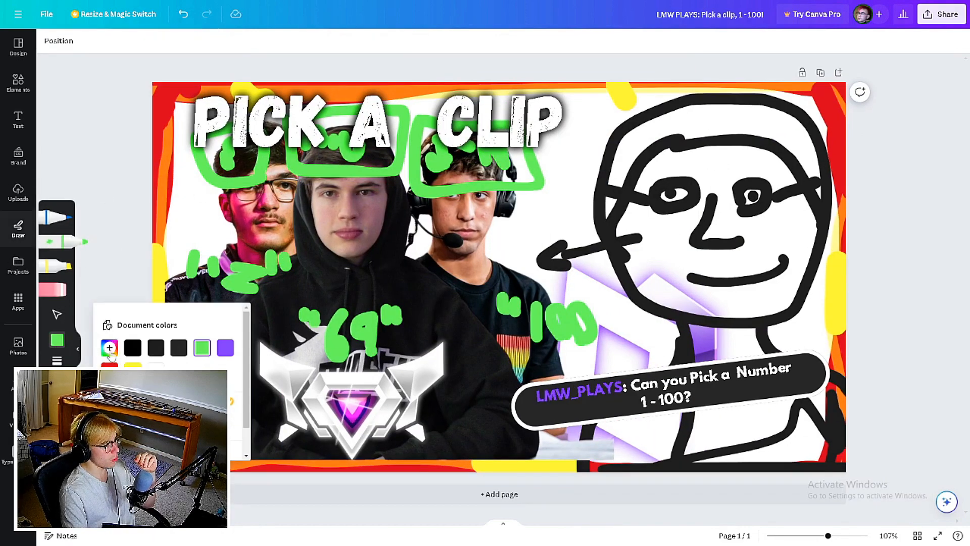
{"action": "left_click", "coordinate": [110, 365]}
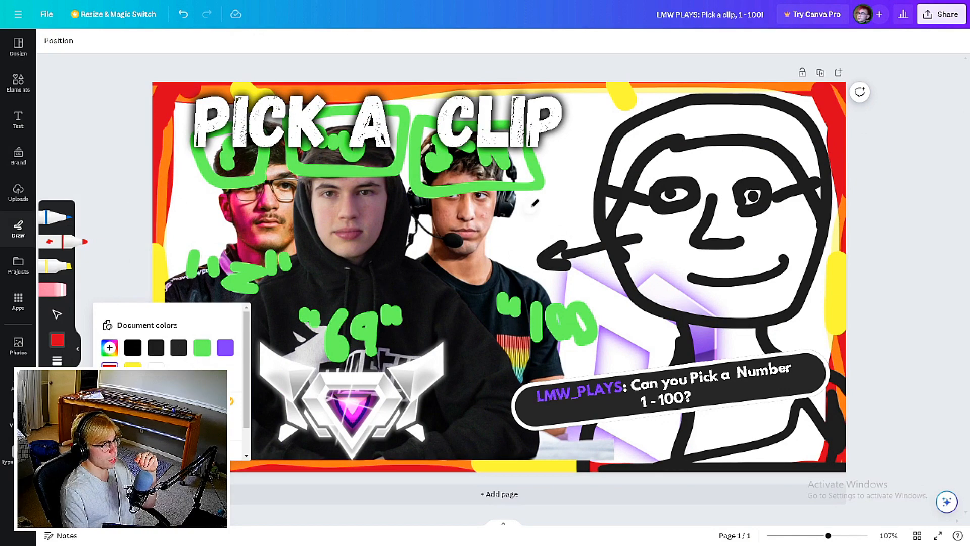
{"action": "mouse_move", "coordinate": [545, 222]}
{"action": "left_mouse_down"}
{"action": "mouse_move", "coordinate": [533, 233]}
{"action": "mouse_move", "coordinate": [551, 215]}
{"action": "mouse_move", "coordinate": [534, 204]}
{"action": "mouse_move", "coordinate": [585, 201]}
{"action": "mouse_move", "coordinate": [580, 238]}
{"action": "mouse_move", "coordinate": [540, 228]}
{"action": "mouse_move", "coordinate": [570, 217]}
{"action": "mouse_move", "coordinate": [562, 168]}
{"action": "mouse_move", "coordinate": [576, 154]}
{"action": "mouse_move", "coordinate": [572, 167]}
{"action": "left_mouse_up"}
{"action": "mouse_move", "coordinate": [584, 107]}
{"action": "left_mouse_down"}
{"action": "mouse_move", "coordinate": [577, 130]}
{"action": "mouse_move", "coordinate": [625, 130]}
{"action": "mouse_move", "coordinate": [625, 116]}
{"action": "mouse_move", "coordinate": [609, 110]}
{"action": "mouse_move", "coordinate": [583, 111]}
{"action": "mouse_move", "coordinate": [581, 124]}
{"action": "mouse_move", "coordinate": [612, 121]}
{"action": "left_mouse_up"}
{"action": "mouse_move", "coordinate": [532, 210]}
{"action": "left_mouse_down"}
{"action": "mouse_move", "coordinate": [531, 230]}
{"action": "mouse_move", "coordinate": [537, 214]}
{"action": "mouse_move", "coordinate": [542, 225]}
{"action": "mouse_move", "coordinate": [548, 215]}
{"action": "mouse_move", "coordinate": [566, 236]}
{"action": "left_mouse_up"}
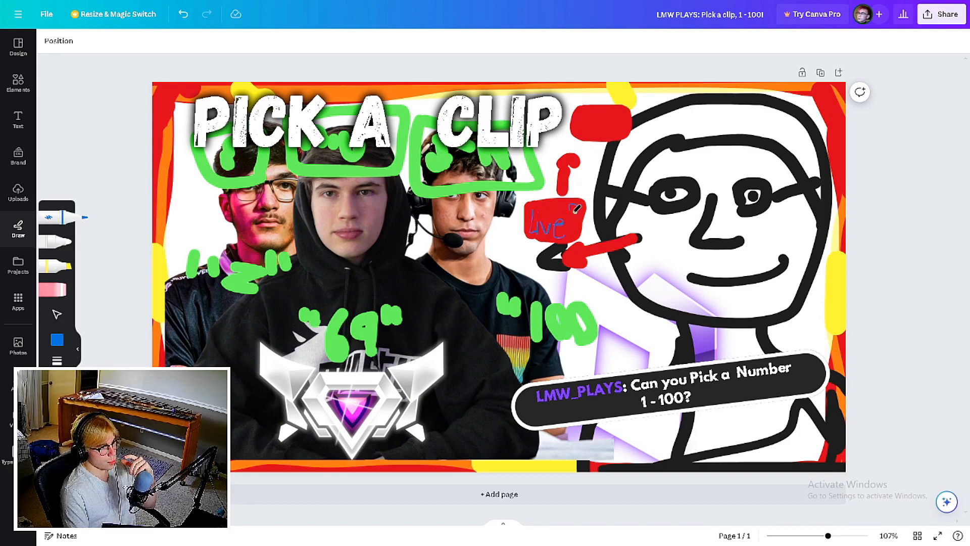
Write "Live" in blue pen on the upper red patch and trace blue lines along both red arrows
{"action": "mouse_move", "coordinate": [582, 115]}
{"action": "left_mouse_down"}
{"action": "mouse_move", "coordinate": [584, 134]}
{"action": "mouse_move", "coordinate": [596, 124]}
{"action": "mouse_move", "coordinate": [612, 138]}
{"action": "mouse_move", "coordinate": [621, 111]}
{"action": "left_mouse_up"}
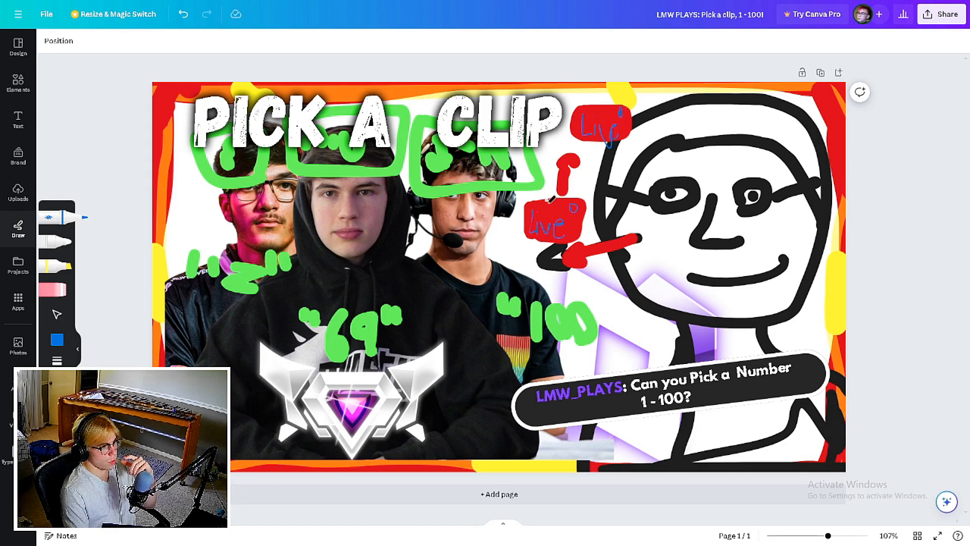
{"action": "mouse_move", "coordinate": [570, 188]}
{"action": "left_mouse_down"}
{"action": "mouse_move", "coordinate": [564, 162]}
{"action": "mouse_move", "coordinate": [576, 165]}
{"action": "left_mouse_up"}
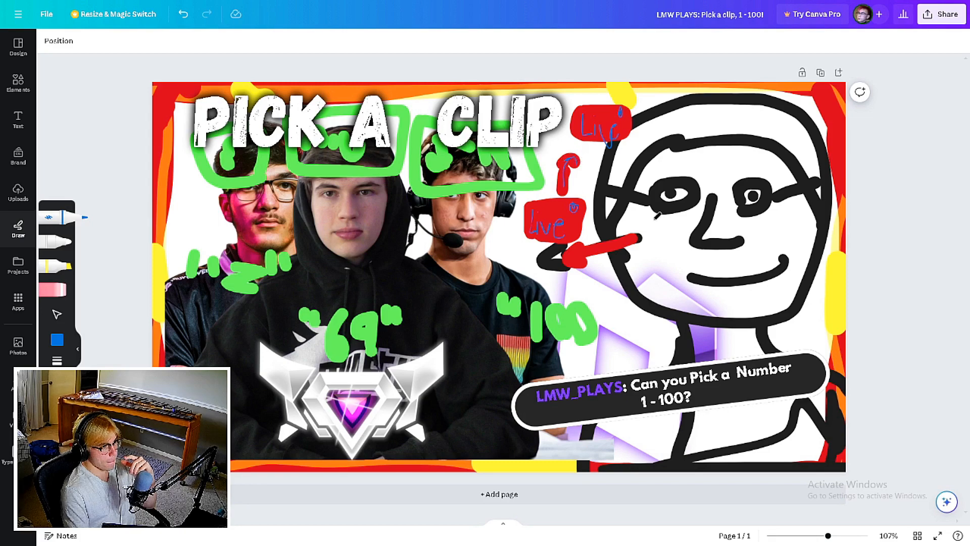
{"action": "mouse_move", "coordinate": [620, 243]}
{"action": "left_mouse_down"}
{"action": "mouse_move", "coordinate": [571, 254]}
{"action": "mouse_move", "coordinate": [581, 263]}
{"action": "left_mouse_up"}
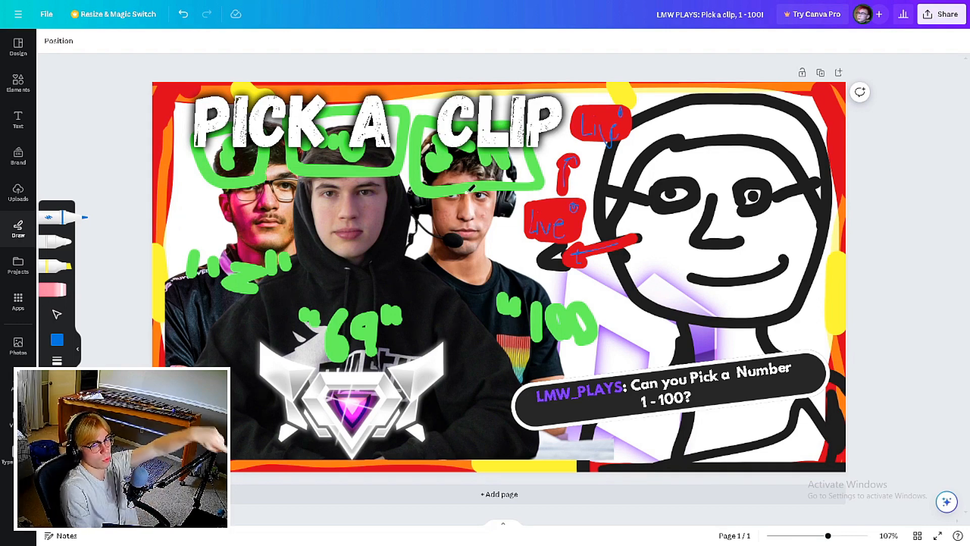
Draw a series of roughly evenly spaced vertical blue pen lines across the whole width of the thumbnail
{"action": "left_click_drag", "start_coordinate": [214, 104], "coordinate": [210, 323]}
{"action": "left_click_drag", "start_coordinate": [269, 104], "coordinate": [270, 292]}
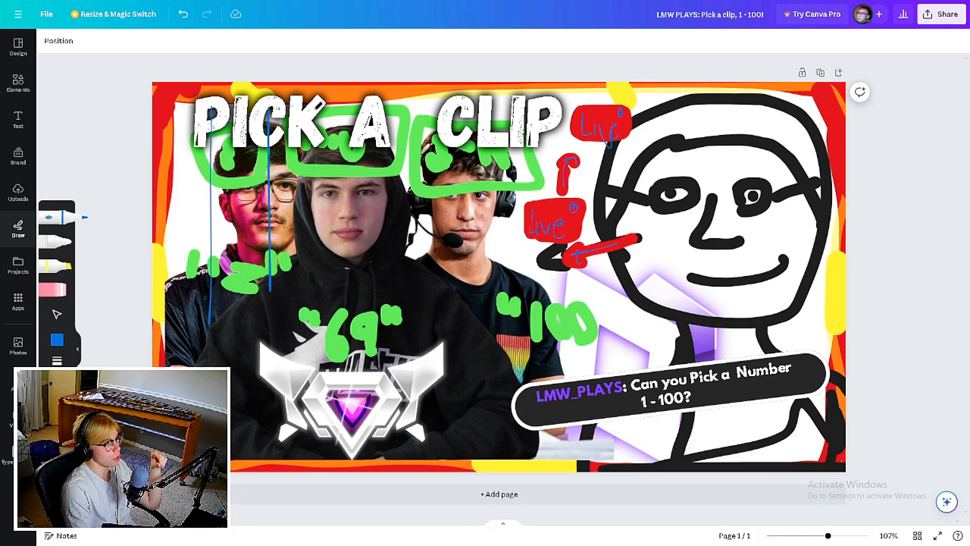
{"action": "left_click_drag", "start_coordinate": [314, 104], "coordinate": [321, 314]}
{"action": "left_click_drag", "start_coordinate": [376, 103], "coordinate": [377, 348]}
{"action": "left_click_drag", "start_coordinate": [431, 101], "coordinate": [455, 423]}
{"action": "left_click_drag", "start_coordinate": [498, 106], "coordinate": [510, 298]}
{"action": "left_click_drag", "start_coordinate": [515, 353], "coordinate": [516, 427]}
{"action": "left_click_drag", "start_coordinate": [576, 104], "coordinate": [585, 387]}
{"action": "left_click_drag", "start_coordinate": [659, 106], "coordinate": [656, 454]}
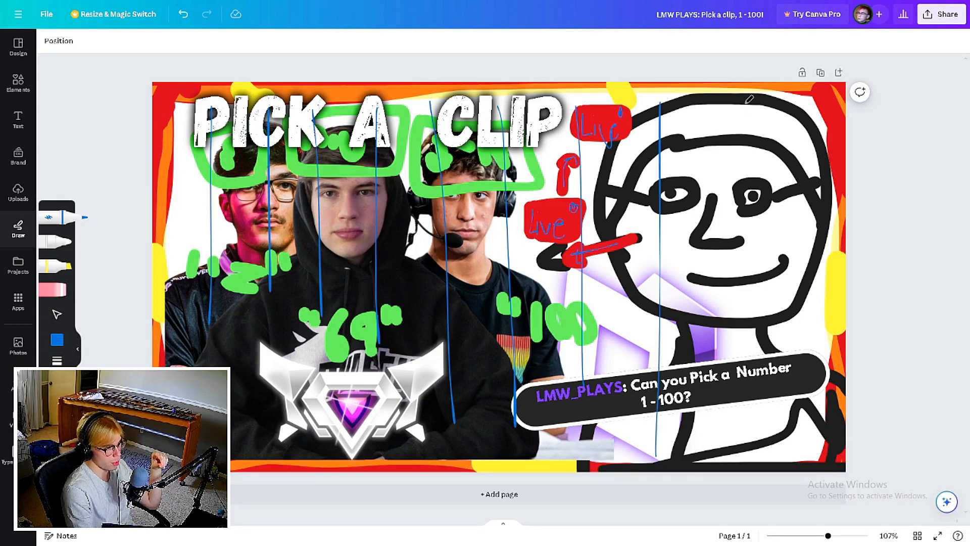
{"action": "left_click_drag", "start_coordinate": [828, 107], "coordinate": [807, 469]}
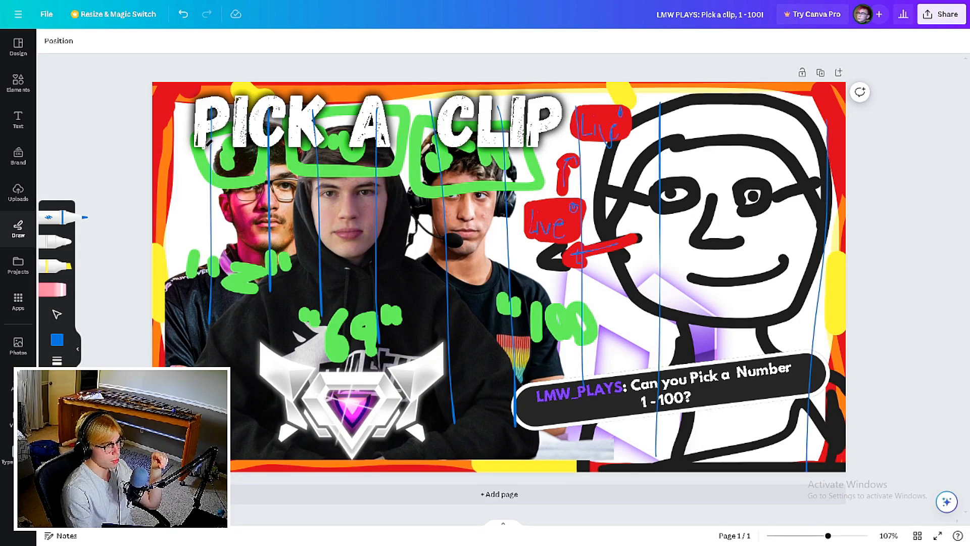
Draw five horizontal blue pen lines across the vertical ones to form a grid over the thumbnail
{"action": "left_click_drag", "start_coordinate": [207, 148], "coordinate": [908, 129]}
{"action": "left_click_drag", "start_coordinate": [237, 193], "coordinate": [846, 200]}
{"action": "left_click_drag", "start_coordinate": [232, 251], "coordinate": [803, 251]}
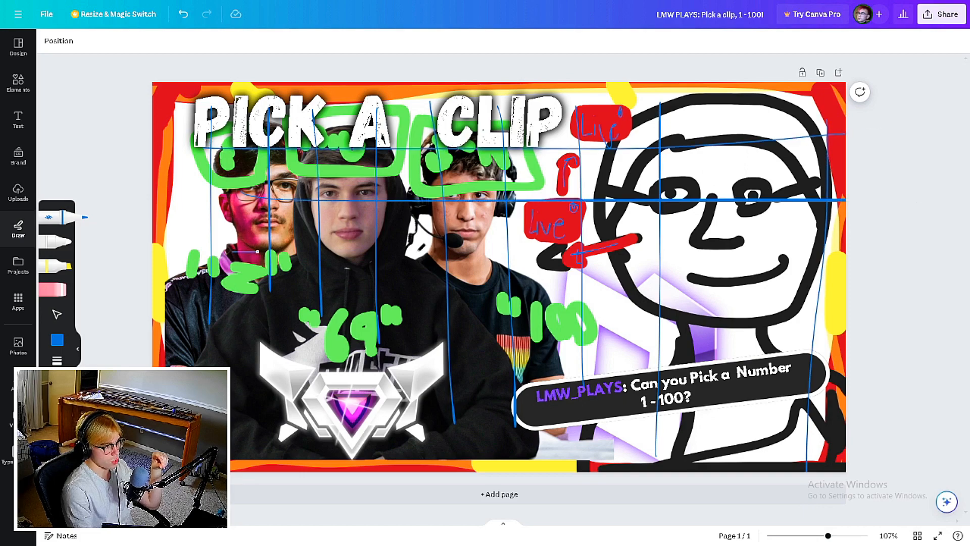
{"action": "left_click_drag", "start_coordinate": [209, 306], "coordinate": [904, 307]}
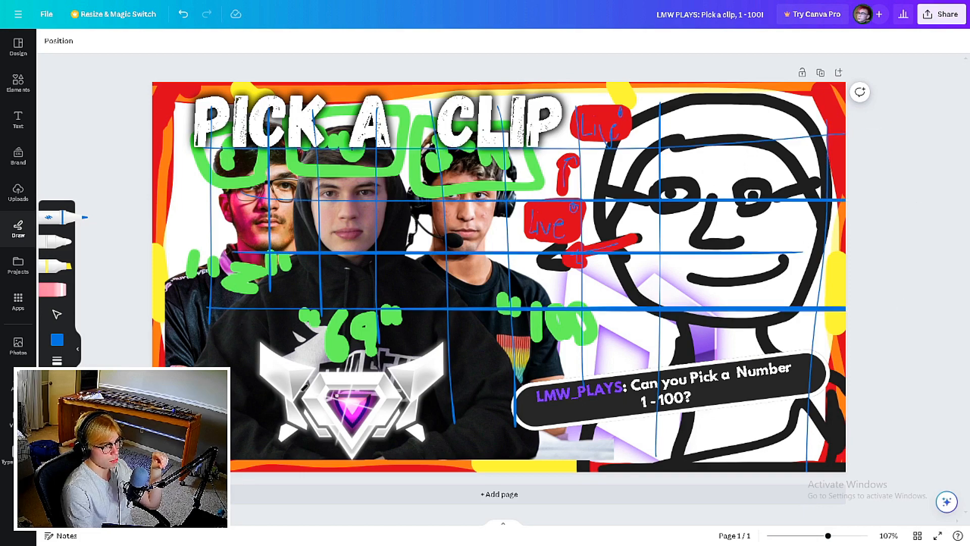
{"action": "left_click_drag", "start_coordinate": [281, 391], "coordinate": [960, 392]}
Move the grouped blue grid lines below the cut-out photos in the layer order
{"action": "left_click", "coordinate": [58, 40]}
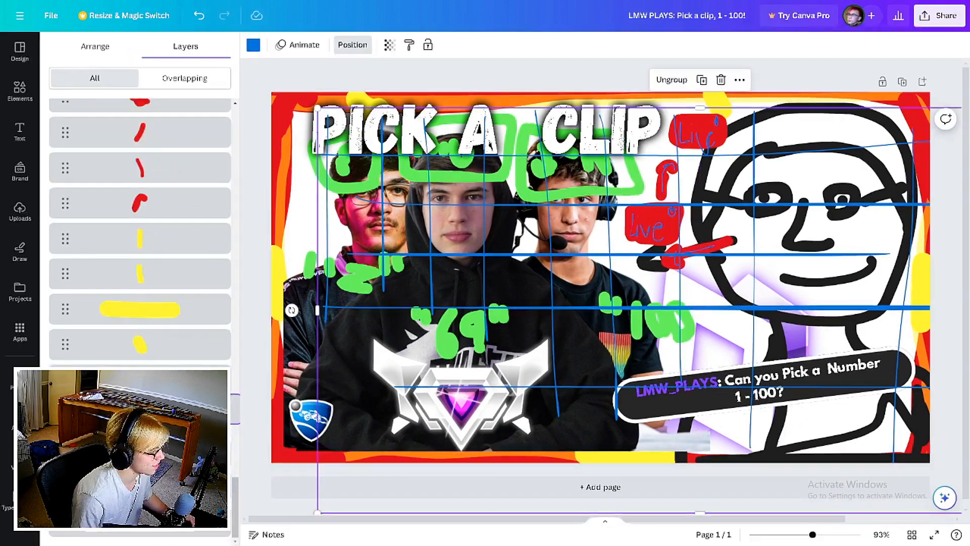
{"action": "left_click_drag", "start_coordinate": [140, 380], "coordinate": [139, 417]}
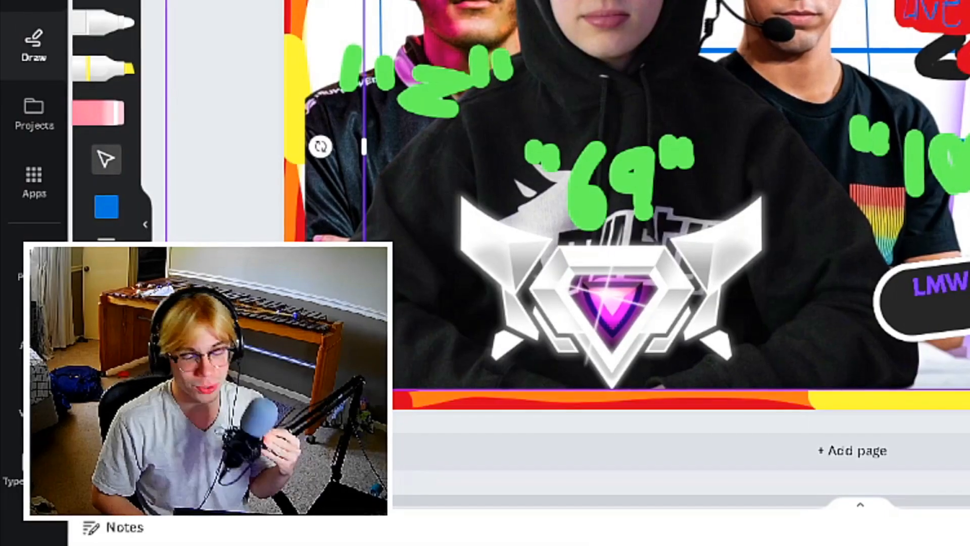